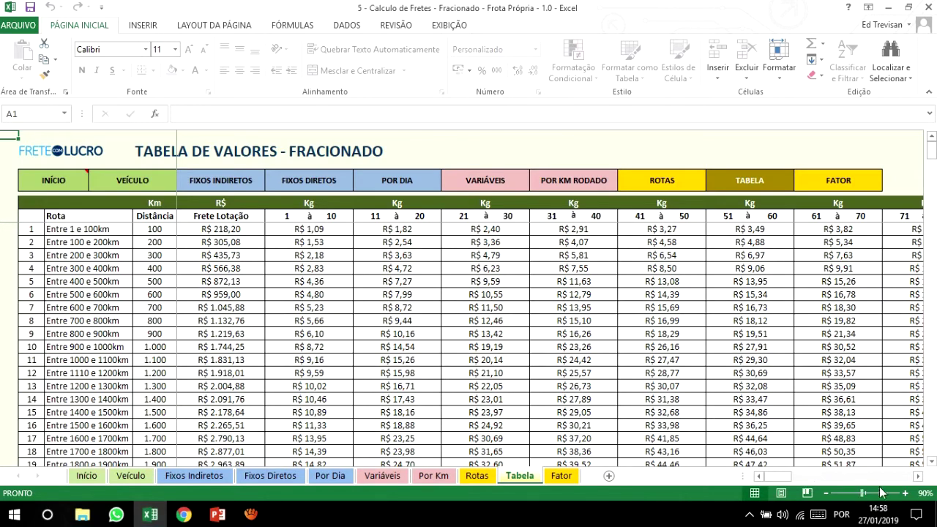
- Examine the weight-range columns of the Tabela sheet through to the Acima de 200 kg column
left_click(918, 478)
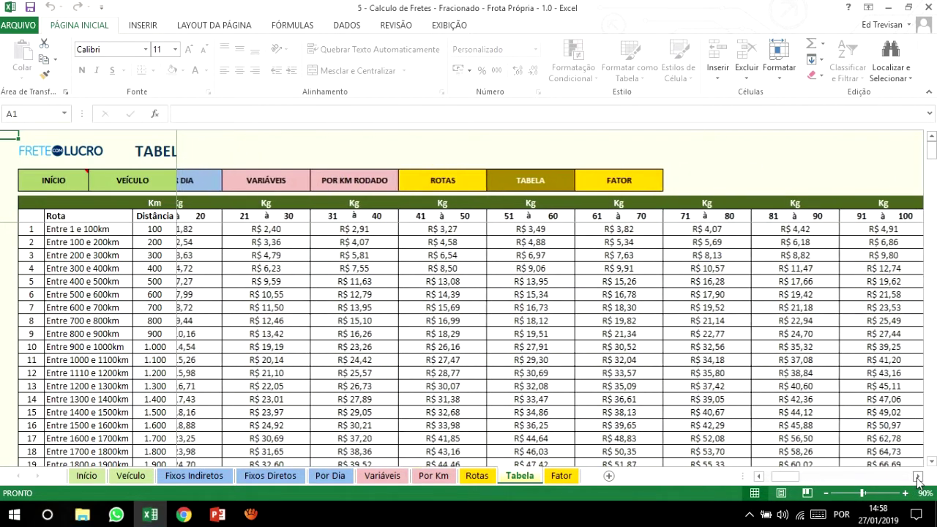
left_click(919, 478)
left_click(918, 477)
left_click(919, 477)
left_click(918, 478)
left_click(918, 478)
left_click(918, 478)
left_click(919, 477)
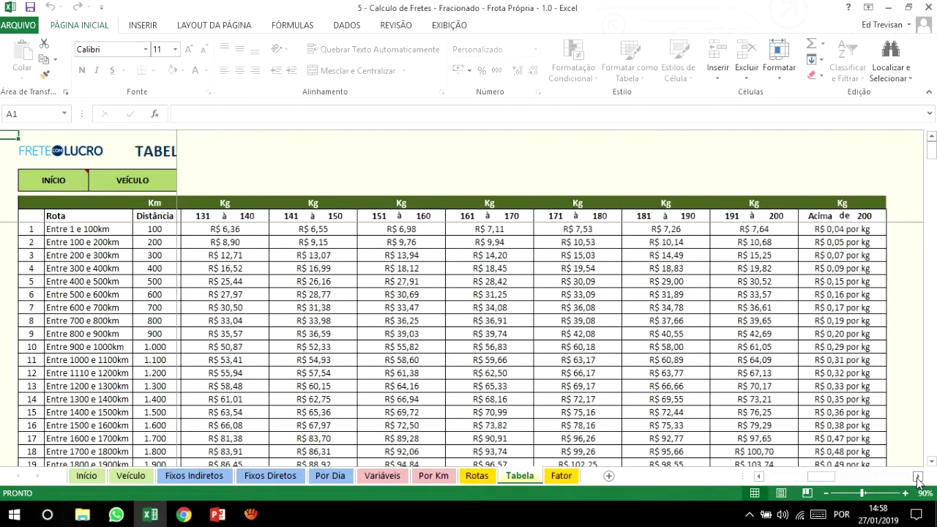
left_click(918, 477)
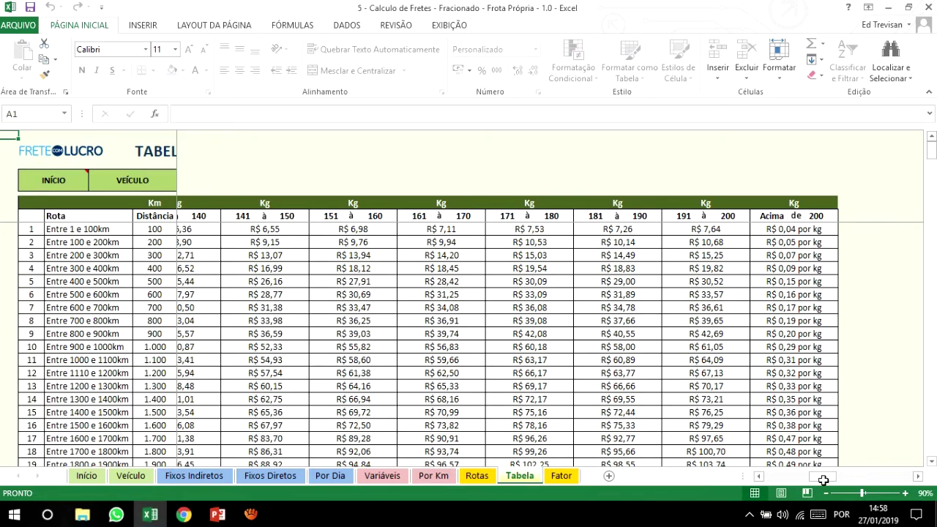
left_click_drag(826, 480, 778, 481)
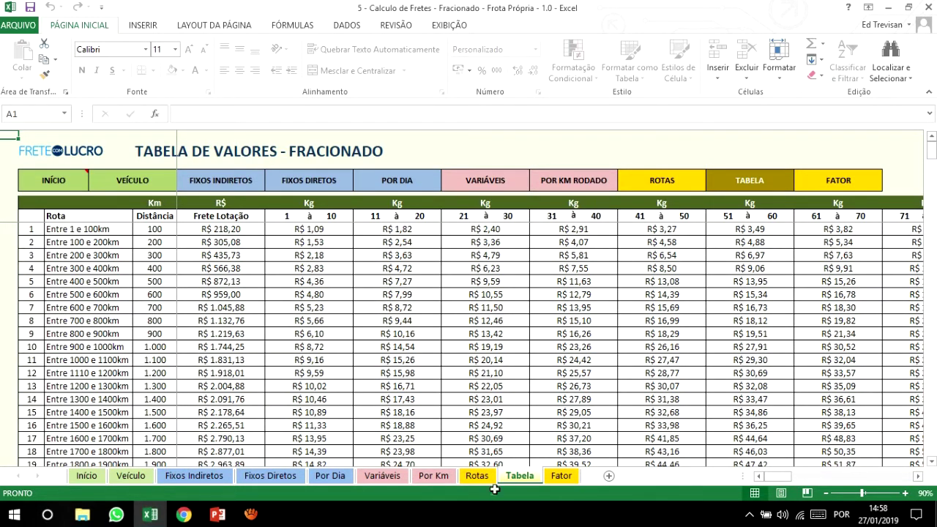
- Rename the first route on the Rotas sheet to "Rota Curitiba São Paulo"
left_click(477, 475)
left_click(55, 309)
left_click(68, 269)
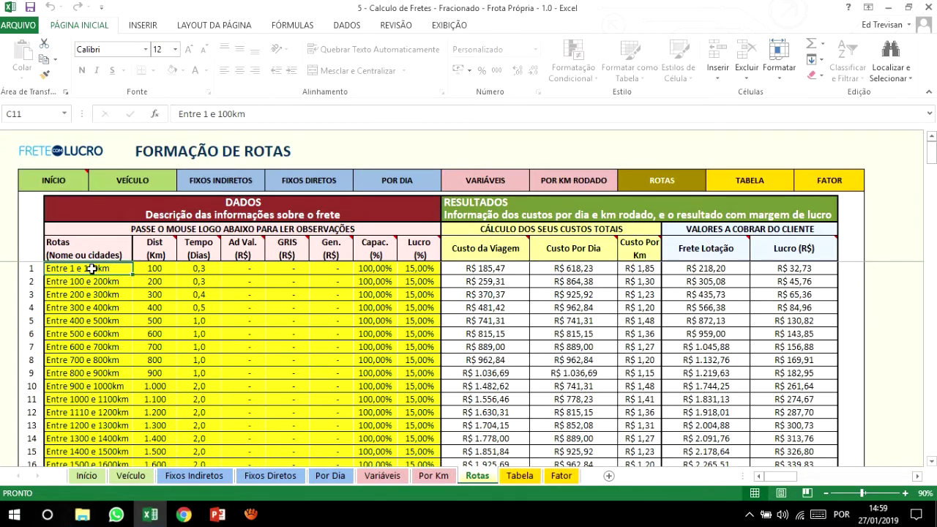
type("Rota")
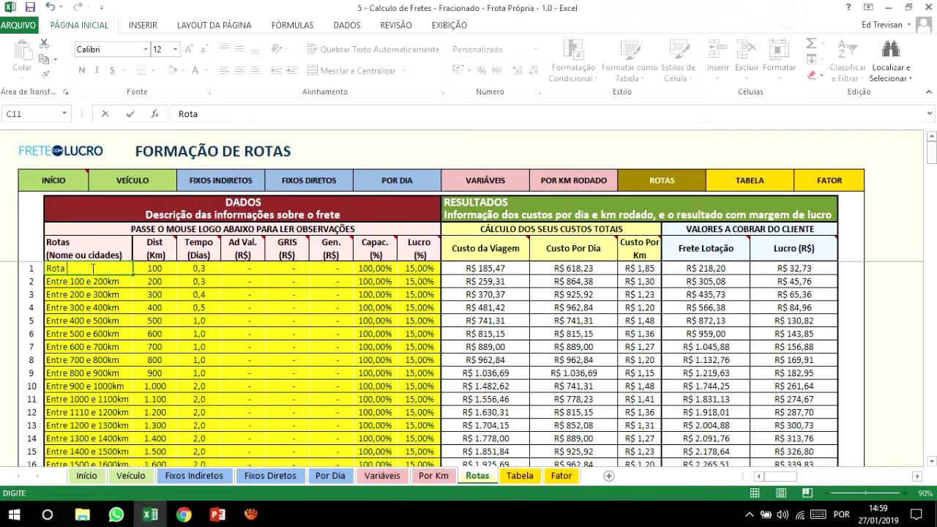
type(" Curitiba São Paulo")
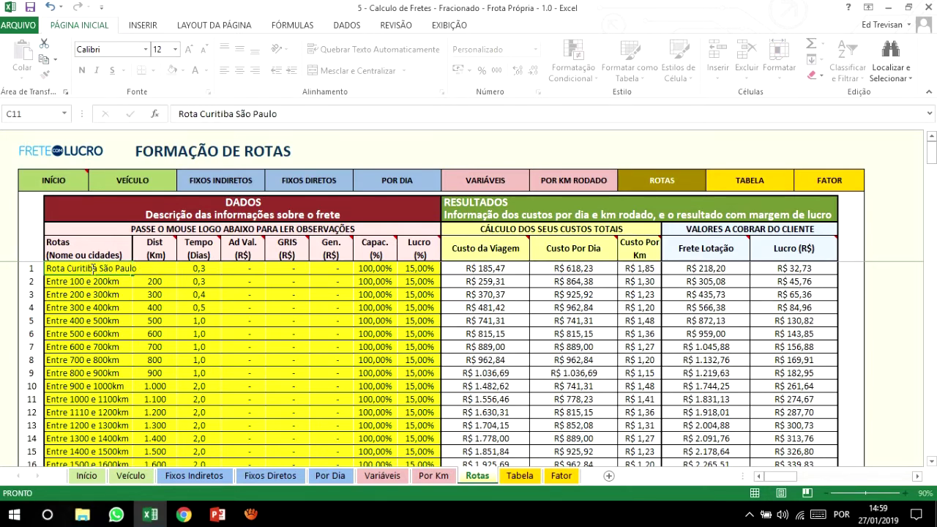
key("Return")
- Set the distance of the Curitiba São Paulo route to 500 km
key("Up")
key("Right")
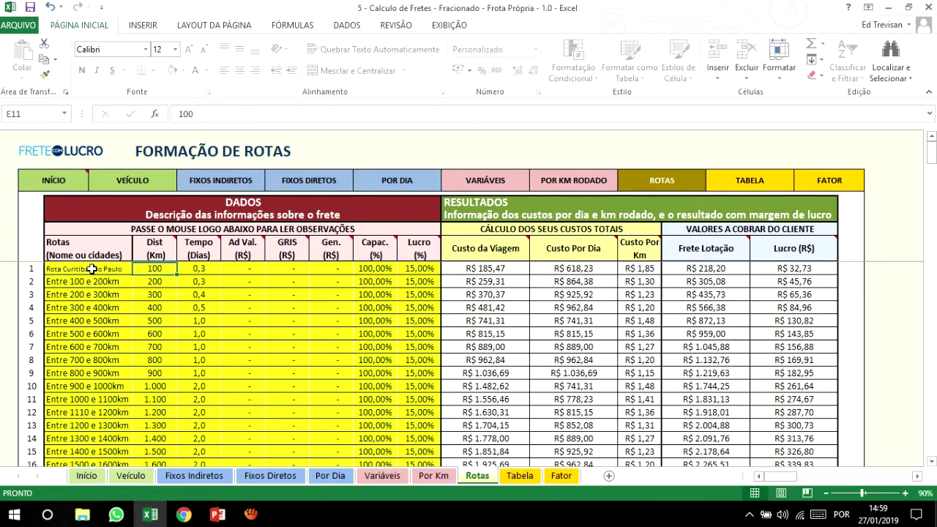
type("500")
key("Return")
key("Up")
key("Left")
key("Right")
key("Left")
key("Right")
key("Left")
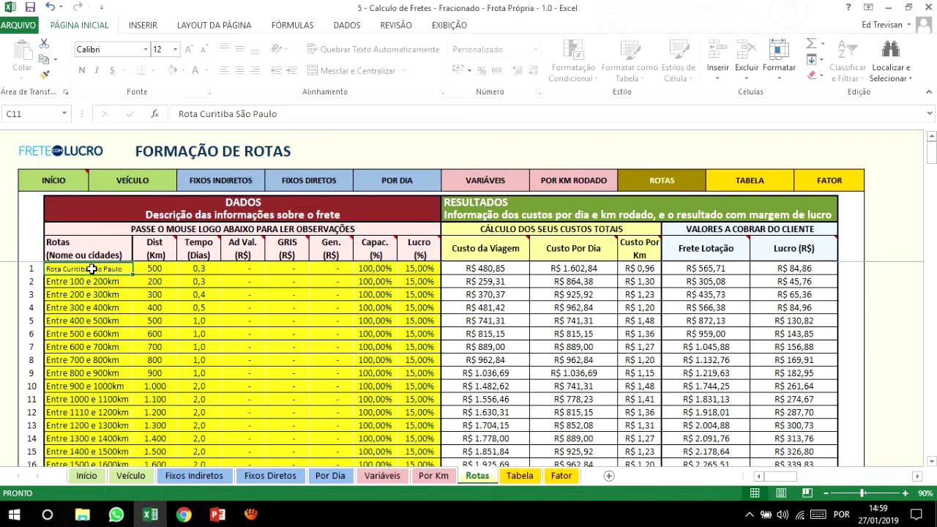
- Review the Tabela sheet's updated first route and inspect freight values in the 21 to 30 kg column
key("ctrl+Page_Down")
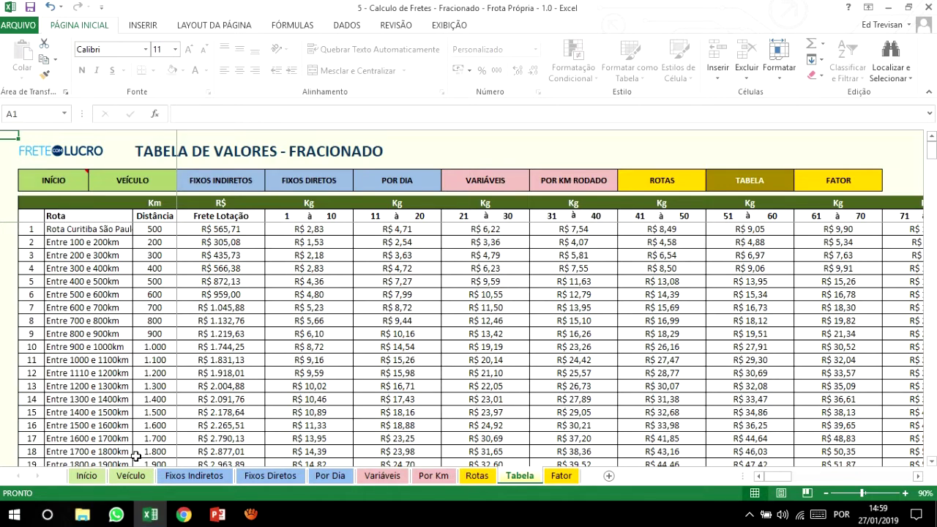
left_click(466, 362)
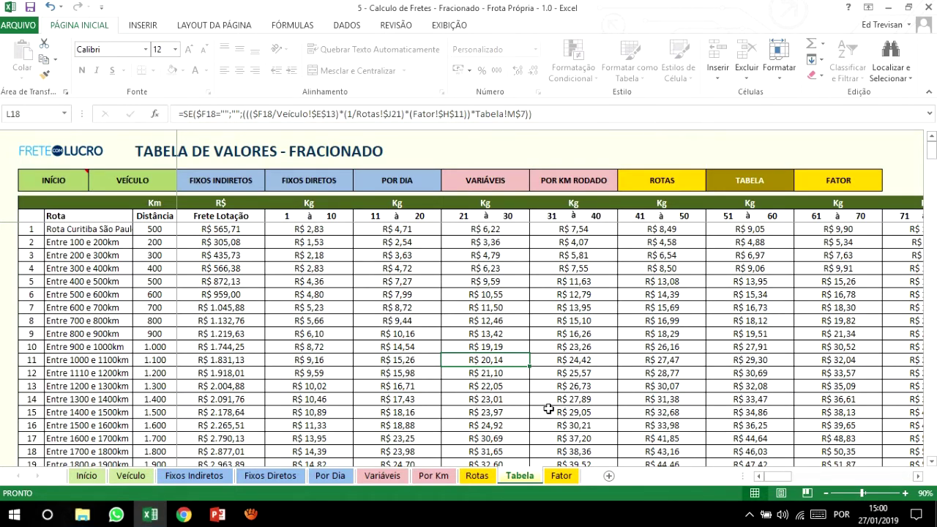
left_click(488, 310)
left_click(486, 359)
left_click(101, 335)
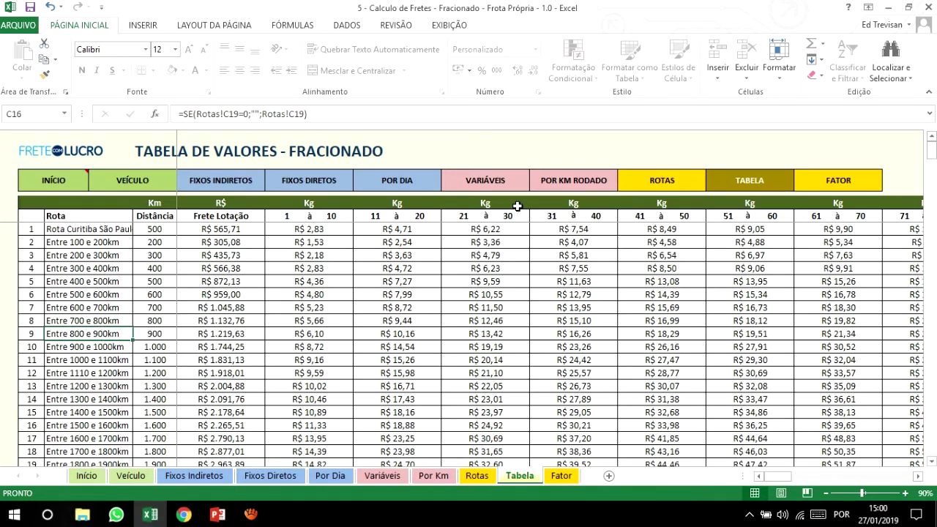
- Trace the Entre 800 e 900km row between its route name and its 21 to 30 kg freight value
left_click(489, 347)
key("Up")
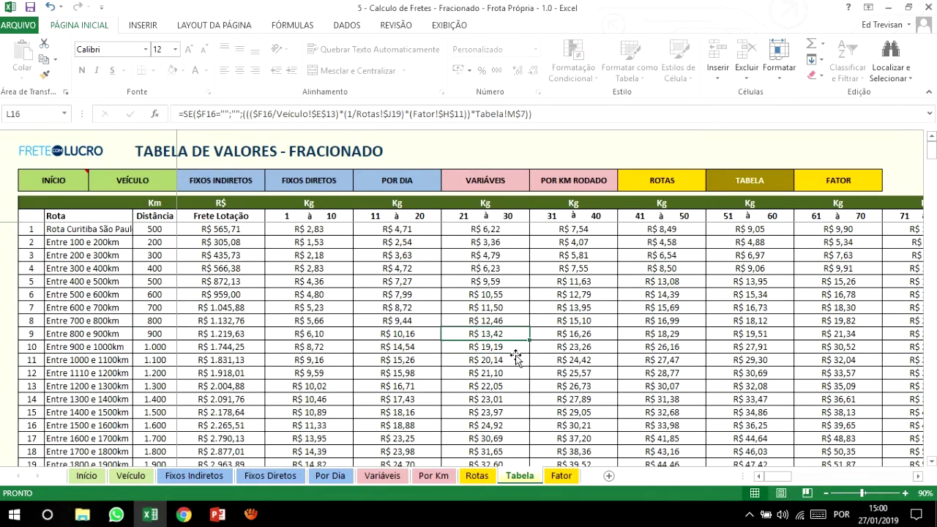
key("Left")
key("Left")
key("Left")
key("Left")
key("Left")
key("Left")
key("Left")
key("Right")
key("Right")
key("Right")
key("Right")
key("Right")
key("Right")
key("Right")
- Look through the Variáveis, Por Dia, Fixos Diretos and Fixos Indiretos cost sheets
left_click(500, 181)
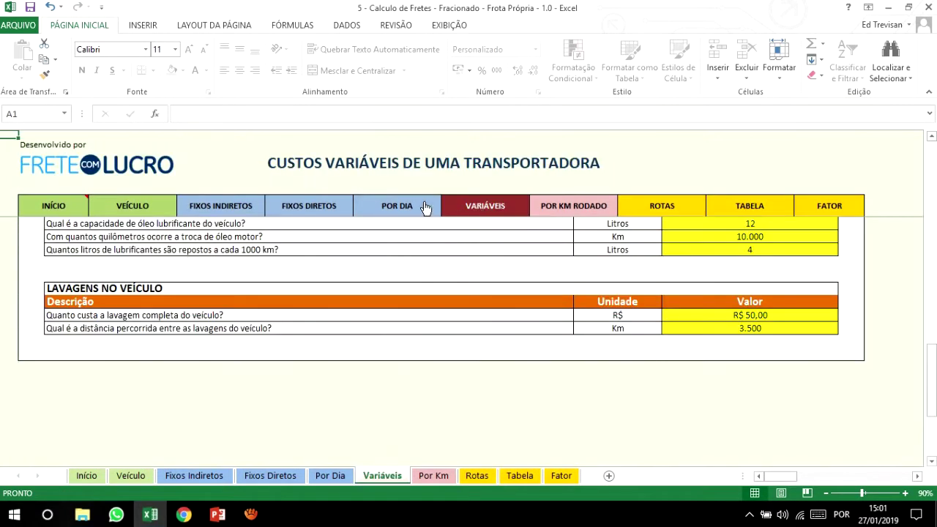
left_click(398, 228)
left_click(311, 210)
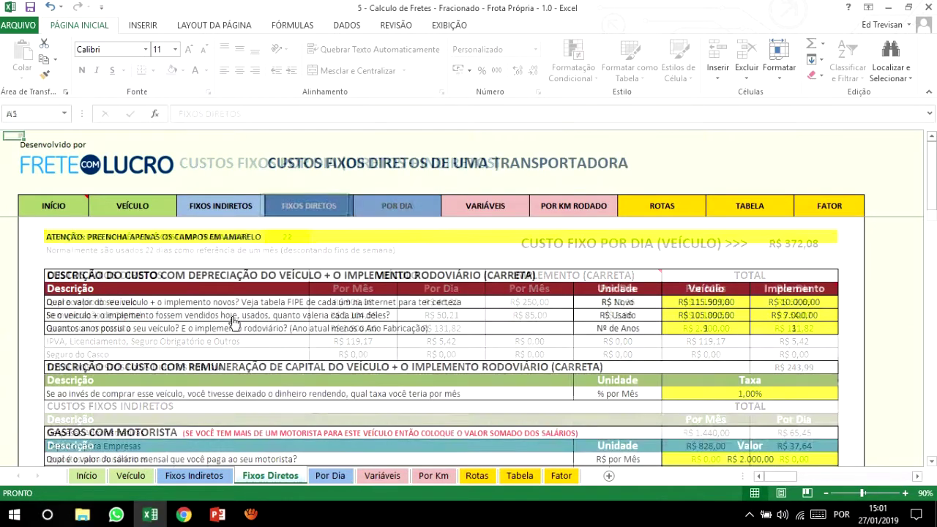
left_click(218, 204)
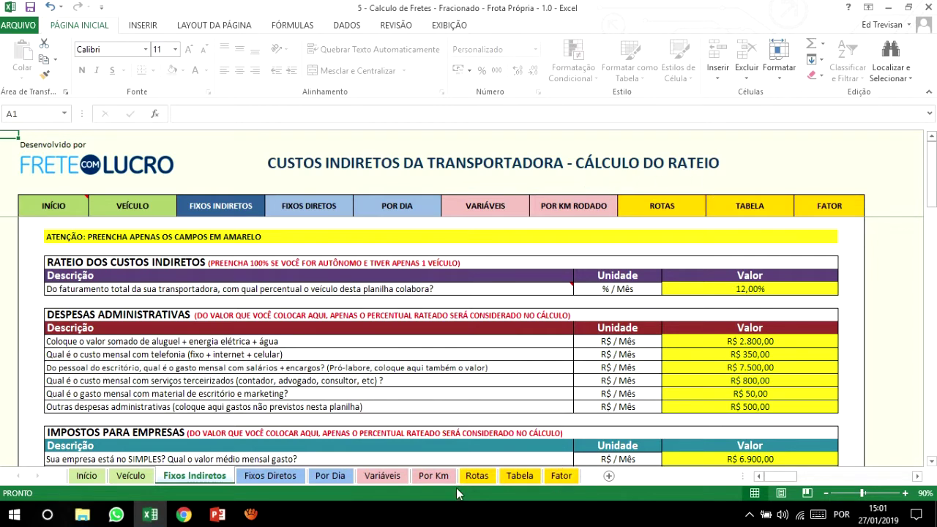
- Inspect the vehicle's load capacity field on the Veículo sheet
mouse_move(50, 211)
left_click(143, 208)
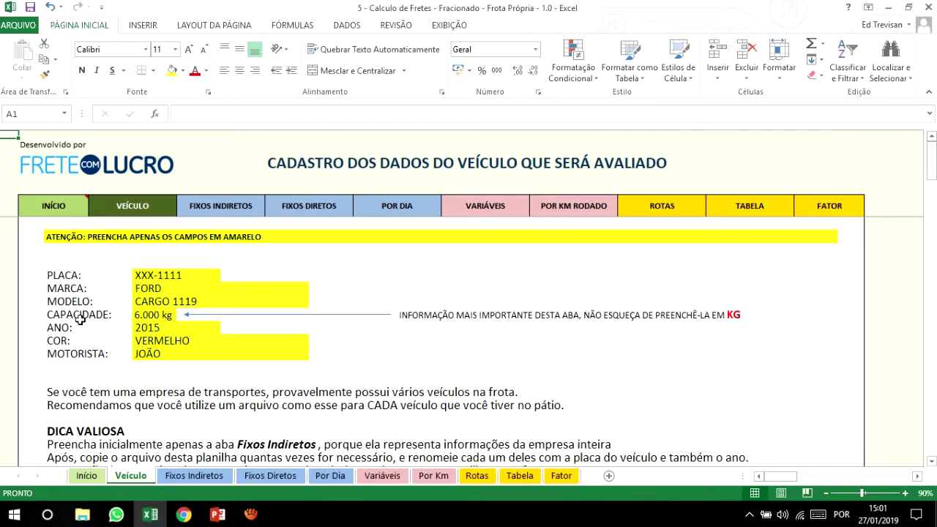
left_click(145, 316)
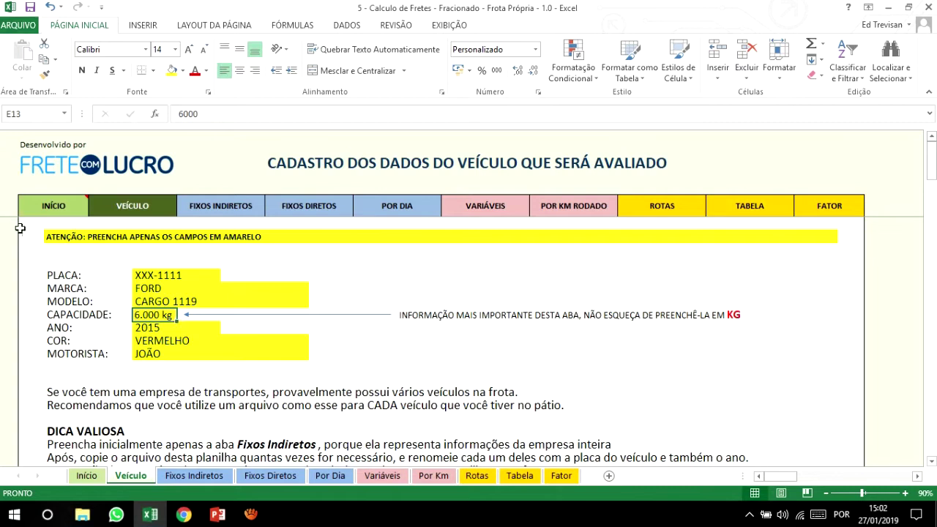
- Examine the administrative expense, tax and travel allowance sections of the Fixos Indiretos sheet
left_click(227, 205)
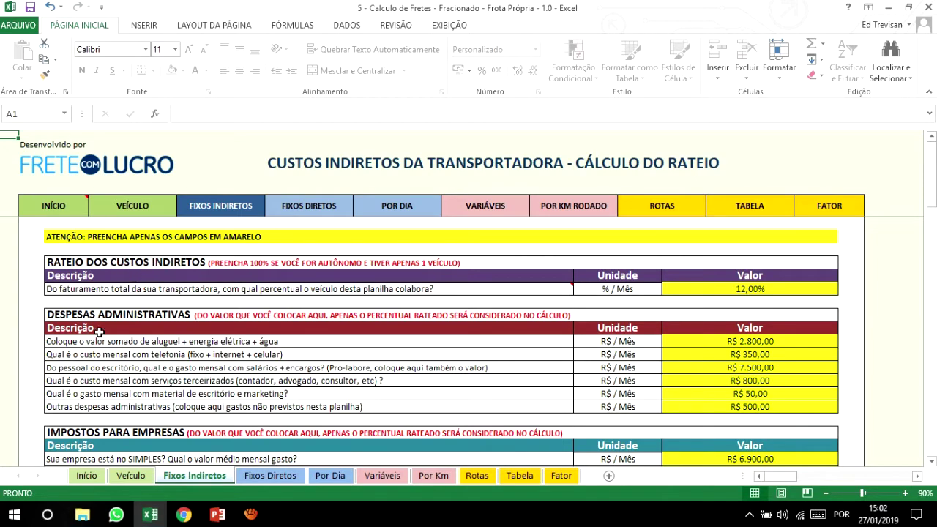
left_click(237, 367)
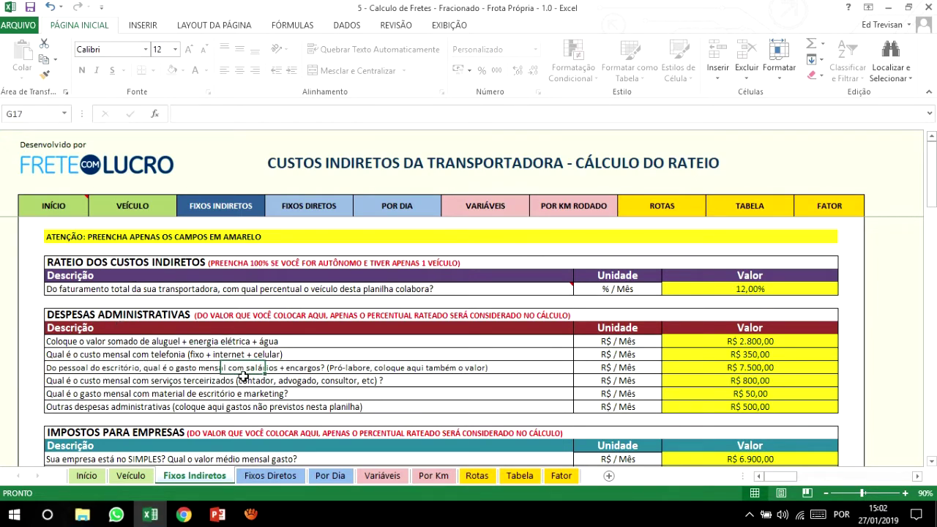
scroll(295, 413, "down", 2)
left_click(196, 381)
scroll(212, 392, "down", 3)
left_click(157, 367)
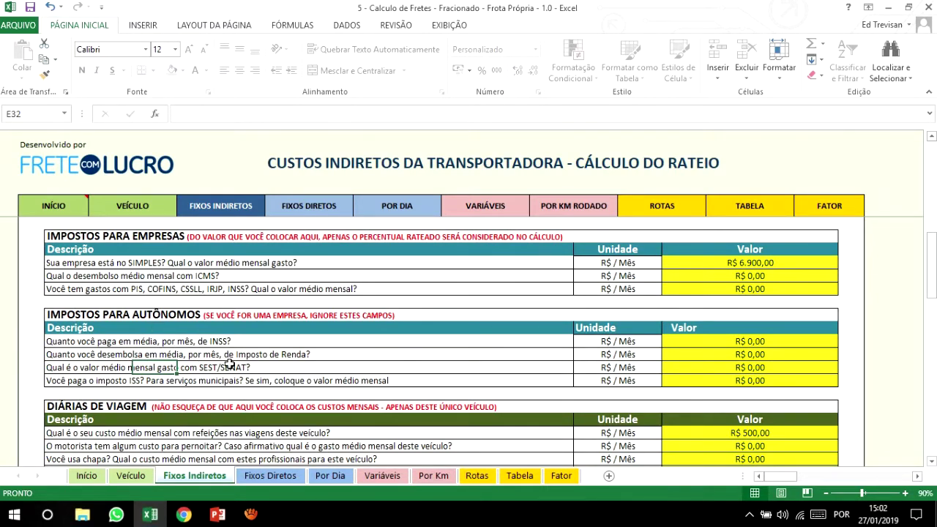
scroll(231, 364, "down", 1)
scroll(232, 364, "down", 1)
scroll(264, 375, "up", 8)
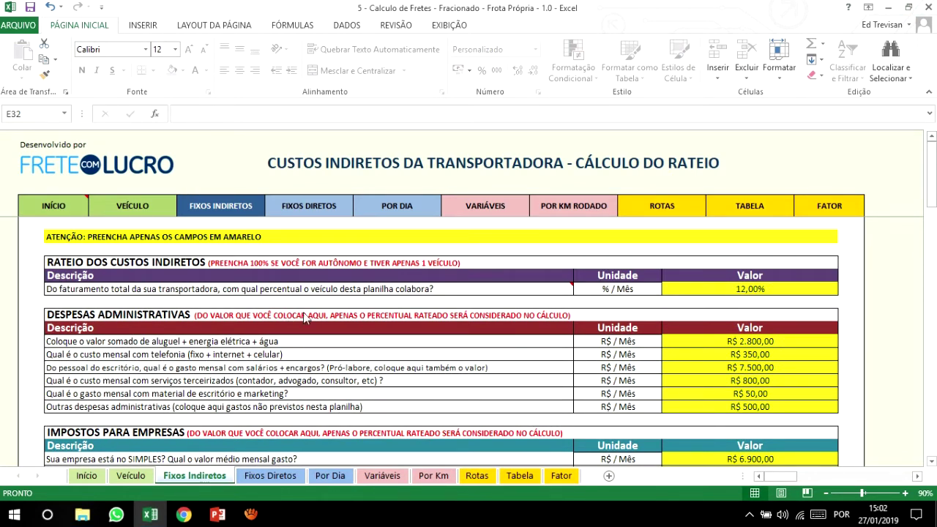
- Compare the Veículo and Fixos Indiretos sheets, inspecting the rent, electricity and water cost field
left_click(132, 477)
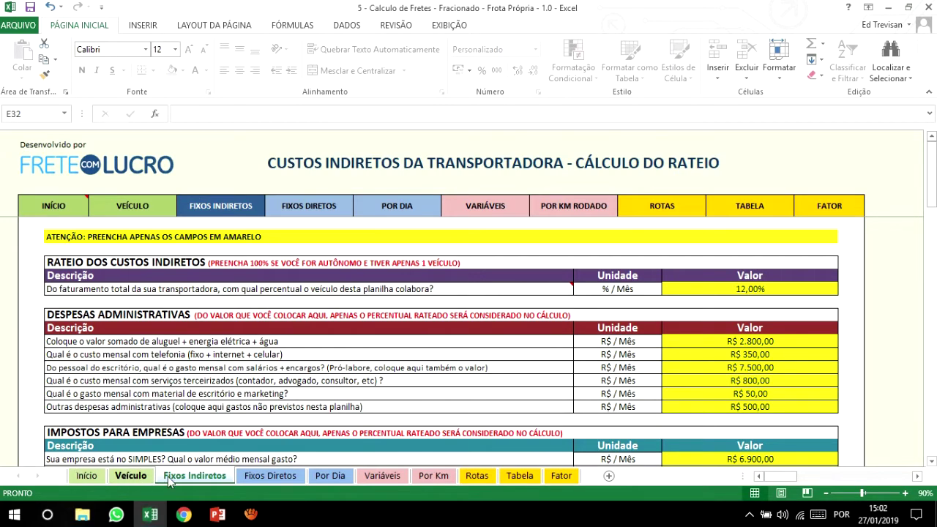
left_click(194, 476)
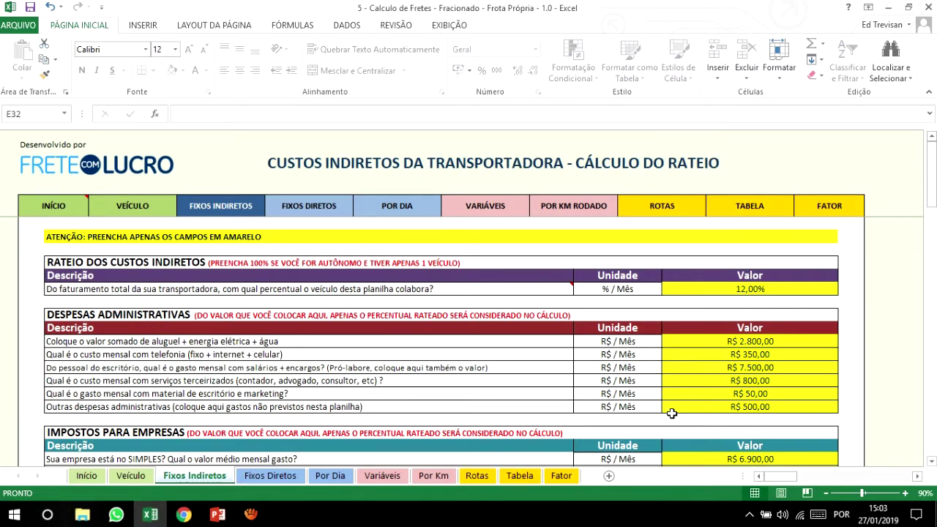
left_click(736, 346)
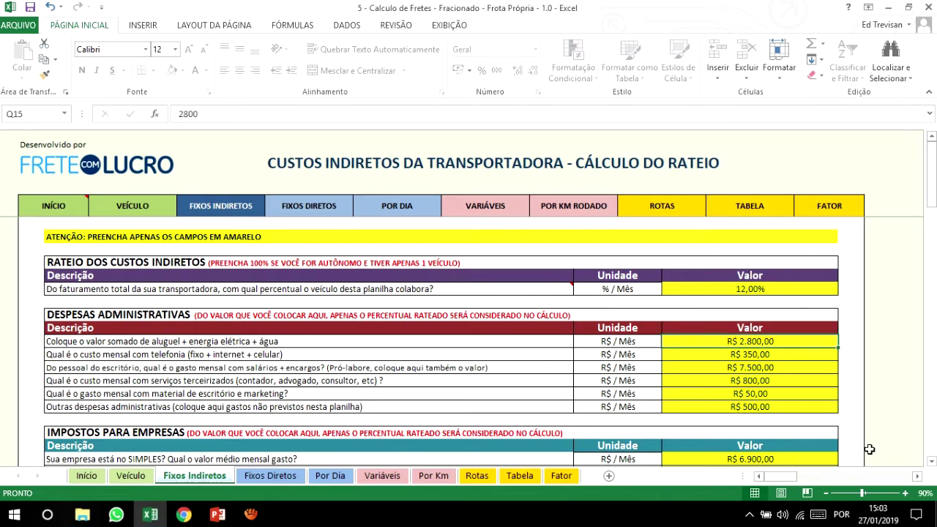
left_click(130, 476)
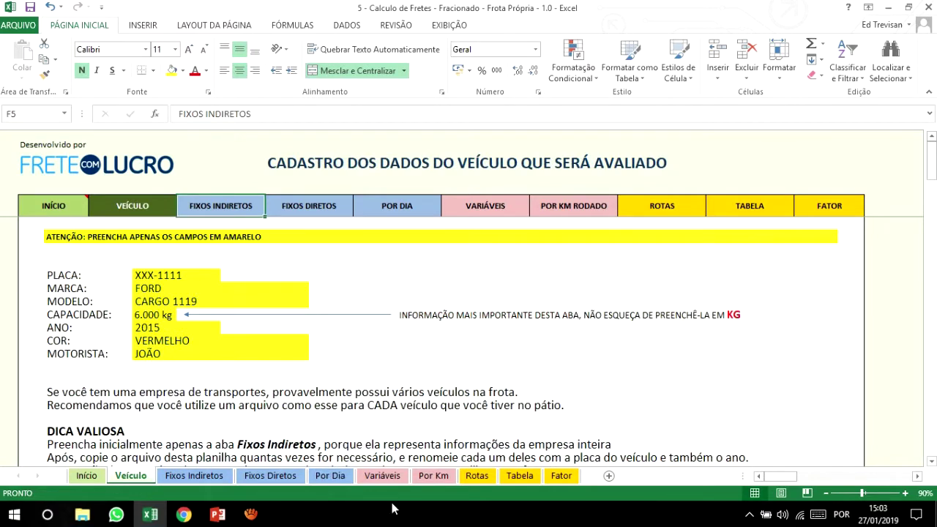
left_click(195, 476)
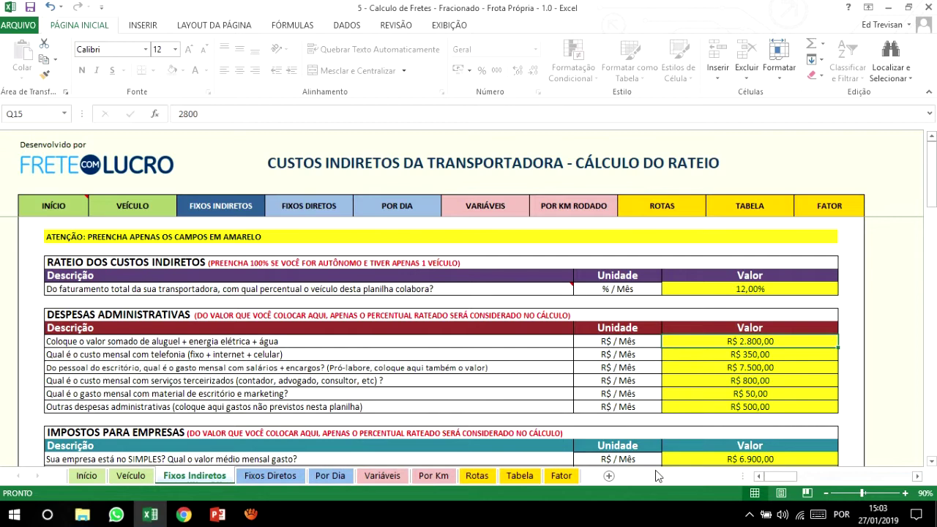
- Go through the yellow input fields on the Fixos Indiretos sheet, from the apportionment percentage through expenses and taxes
left_click(790, 289)
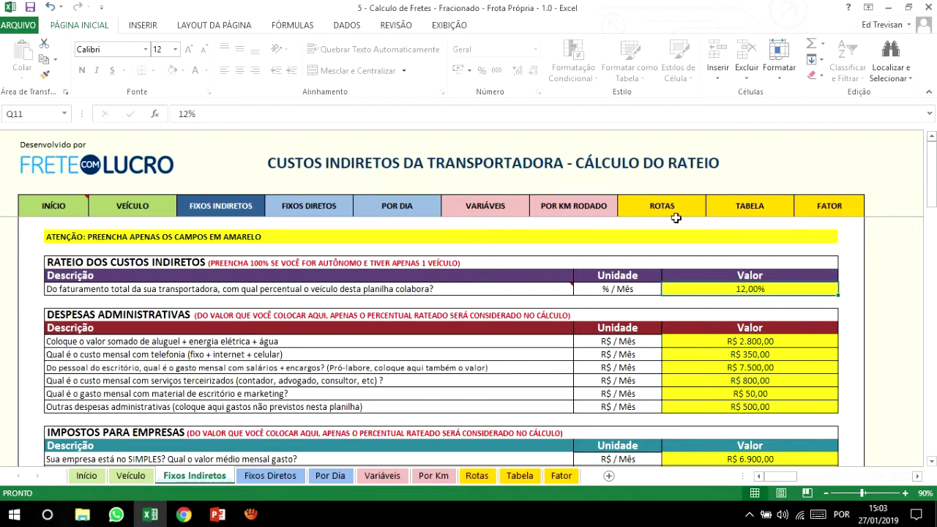
left_click(756, 341)
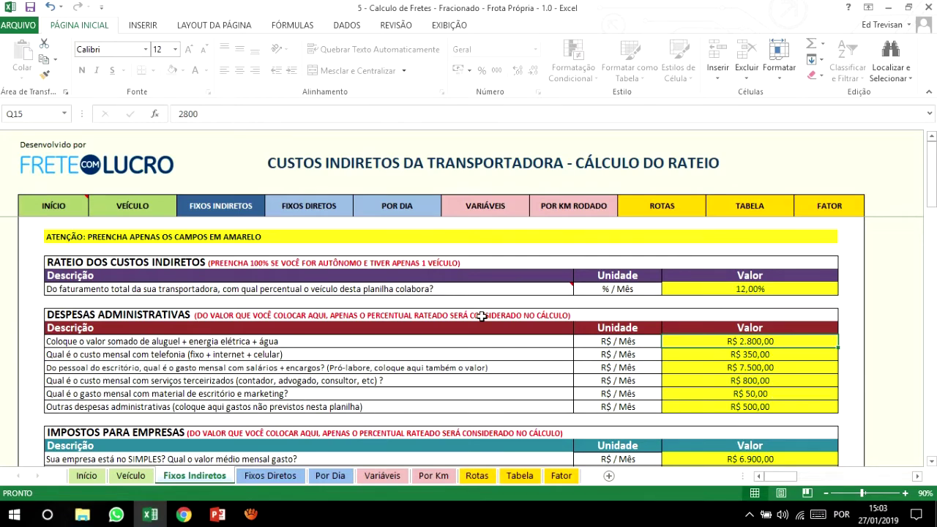
key("Down")
key("Down")
key("Down")
key("Down")
key("Down")
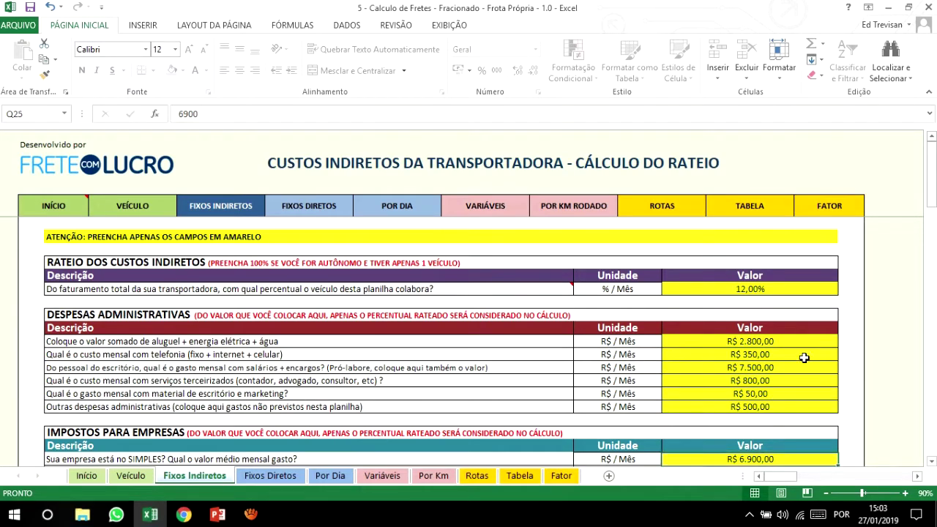
scroll(793, 418, "down", 3)
key("Tab")
key("Tab")
key("Tab")
key("Tab")
key("Tab")
key("Tab")
key("Tab")
key("Tab")
key("Tab")
key("Tab")
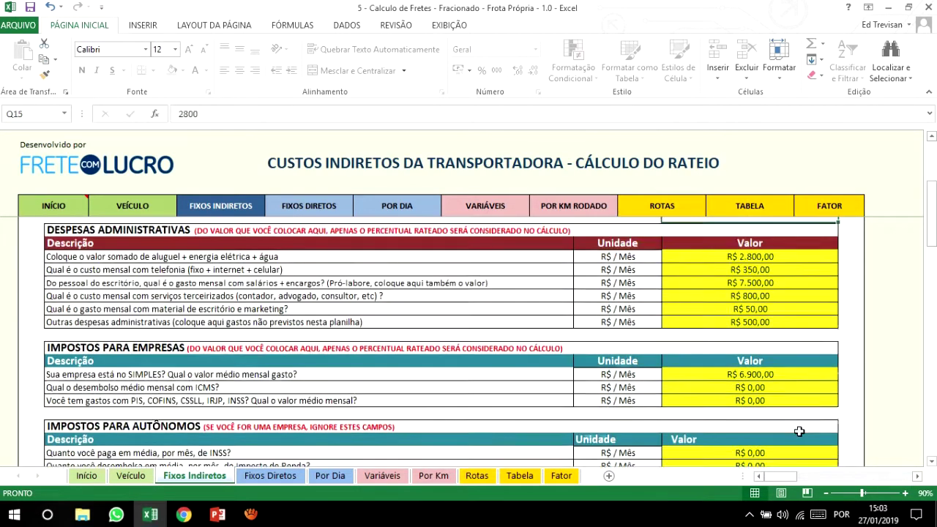
key("Tab")
key("Tab")
key("Tab")
key("Tab")
key("Tab")
key("Tab")
key("Tab")
key("Tab")
key("Tab")
key("Tab")
key("Tab")
key("Tab")
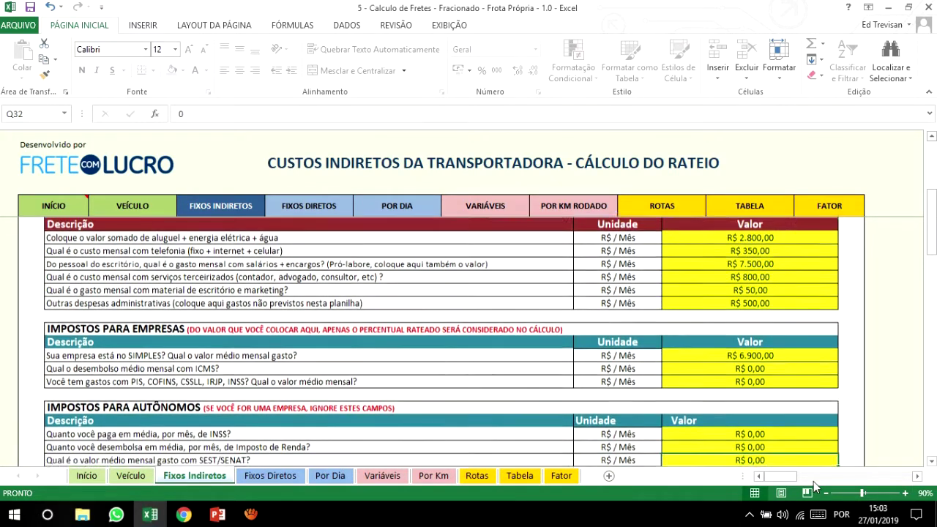
key("Tab")
key("Tab")
key("Tab")
key("Tab")
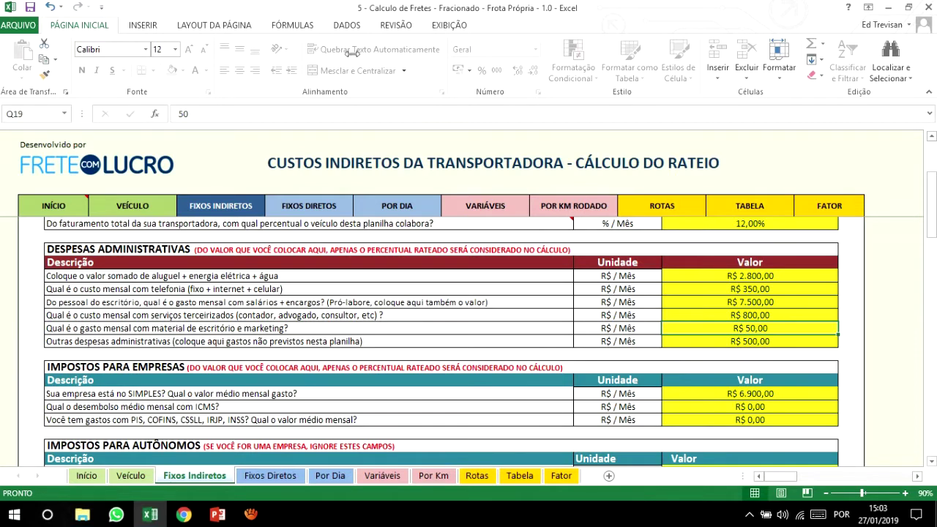
- Check the worksheet protection commands available for the Fixos Indiretos sheet
left_click(381, 24)
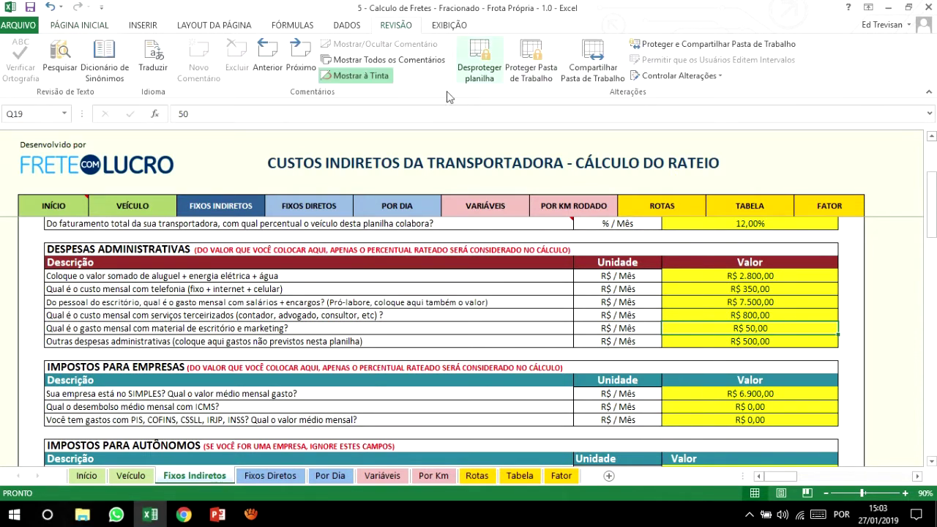
left_click(90, 27)
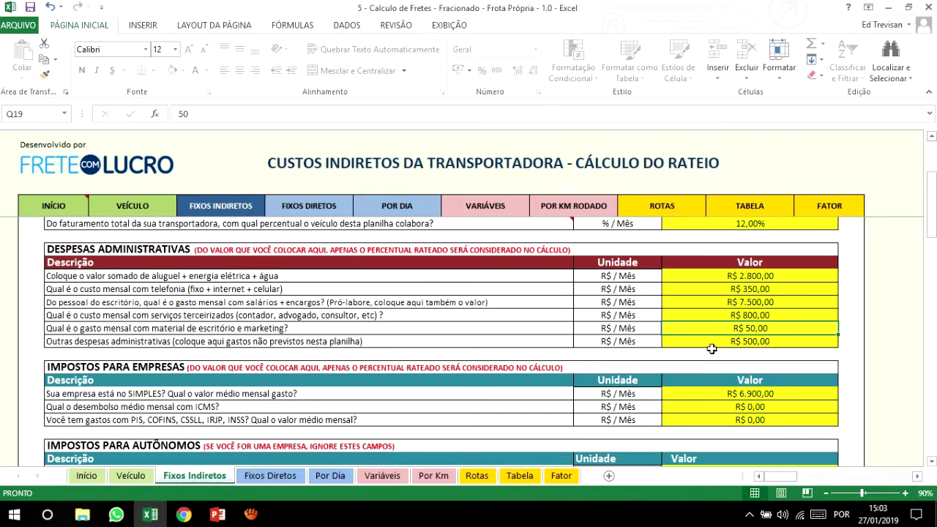
- Open the Fixos Diretos sheet and examine its vehicle depreciation and capital remuneration sections
scroll(722, 369, "up", 2)
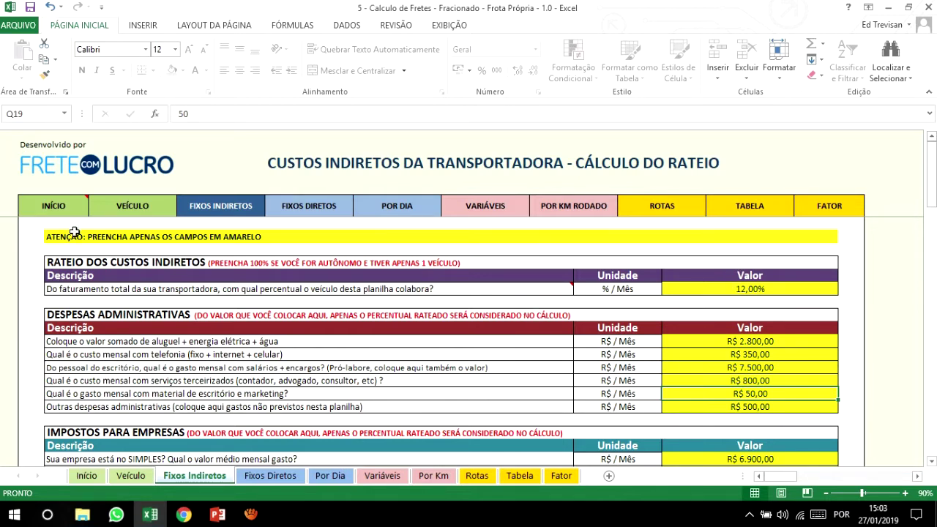
left_click(304, 213)
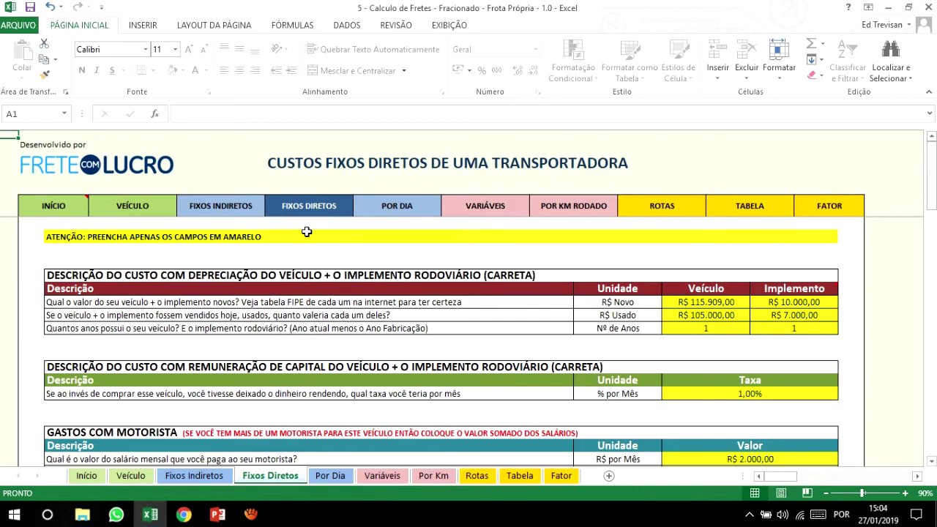
left_click(210, 307)
left_click(255, 380)
scroll(318, 385, "down", 2)
left_click(256, 380)
scroll(302, 387, "down", 1)
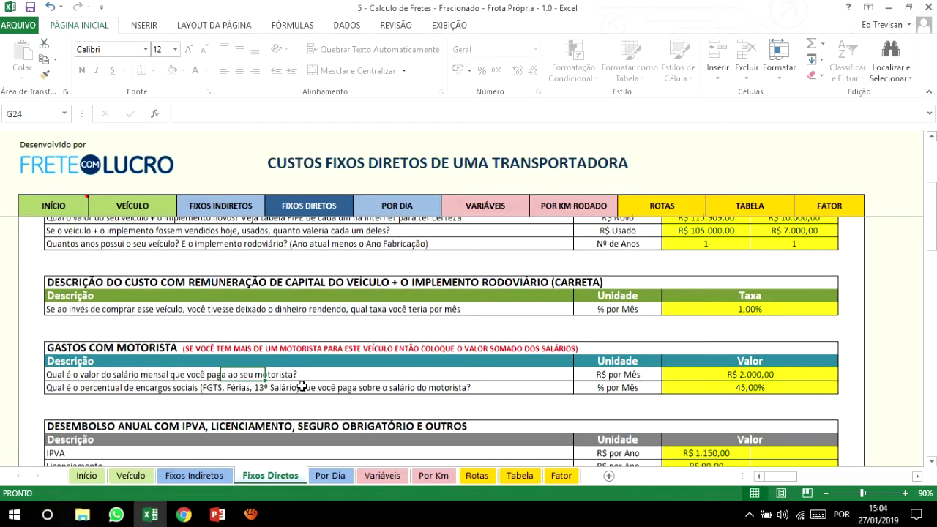
- Examine the driver expenses, annual IPVA and licensing, and hull insurance sections of the Fixos Diretos sheet
scroll(302, 387, "down", 1)
left_click(210, 366)
scroll(286, 402, "down", 1)
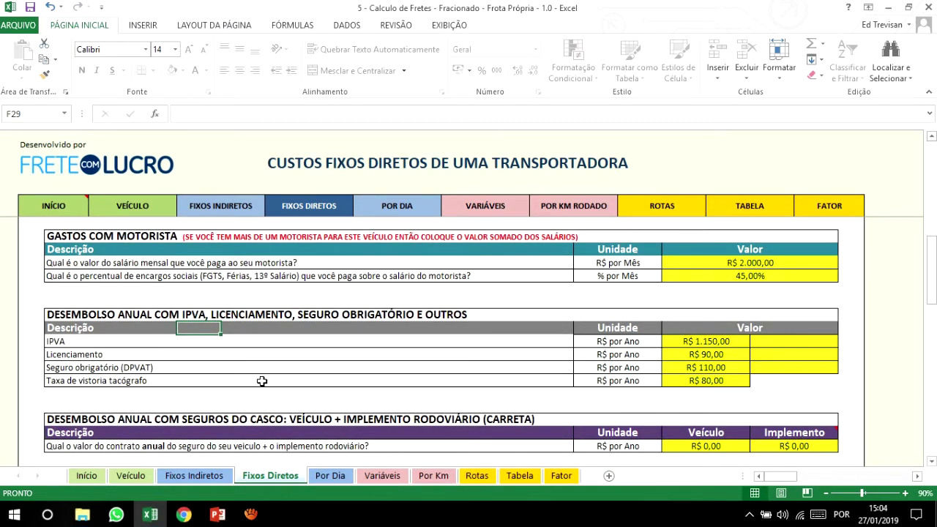
scroll(326, 371, "down", 2)
left_click(242, 355)
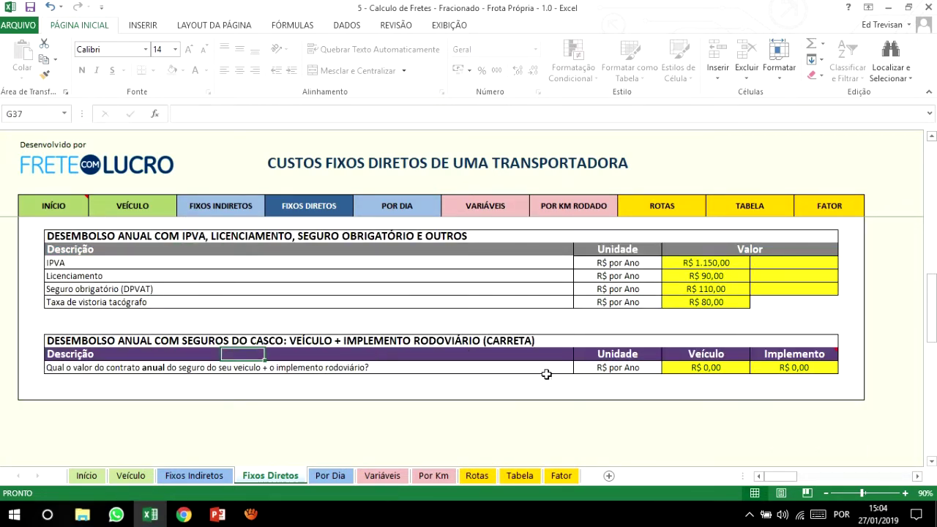
scroll(547, 372, "up", 2)
scroll(549, 389, "up", 4)
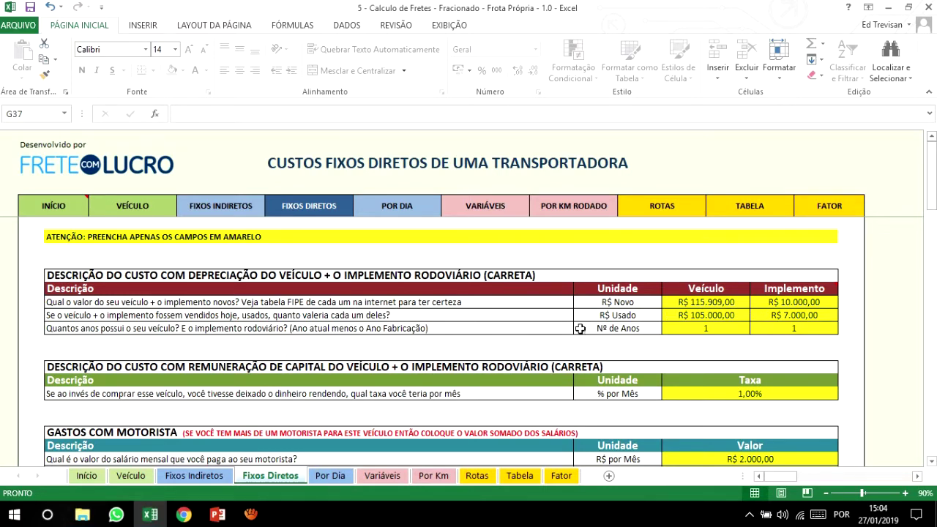
scroll(692, 399, "down", 3)
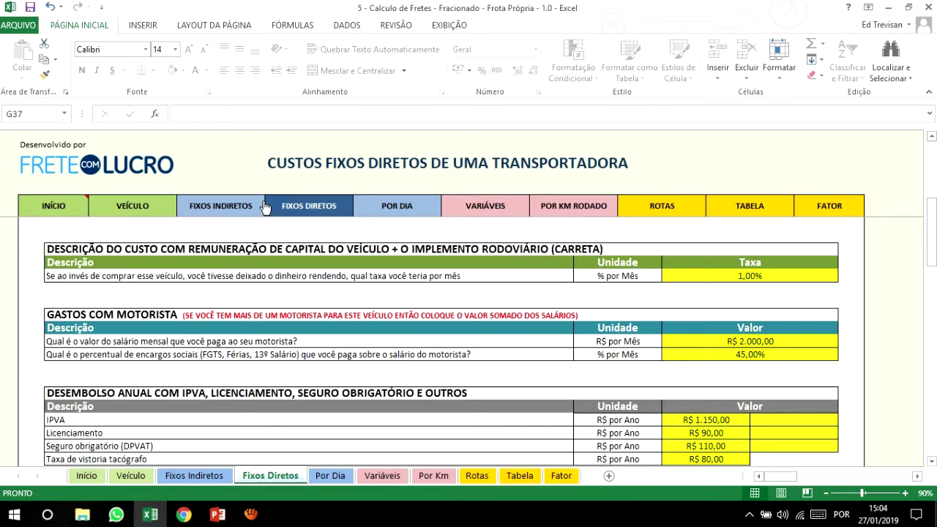
- On the Por Dia sheet, clear the number of working days per month and enter 22 again
left_click(398, 206)
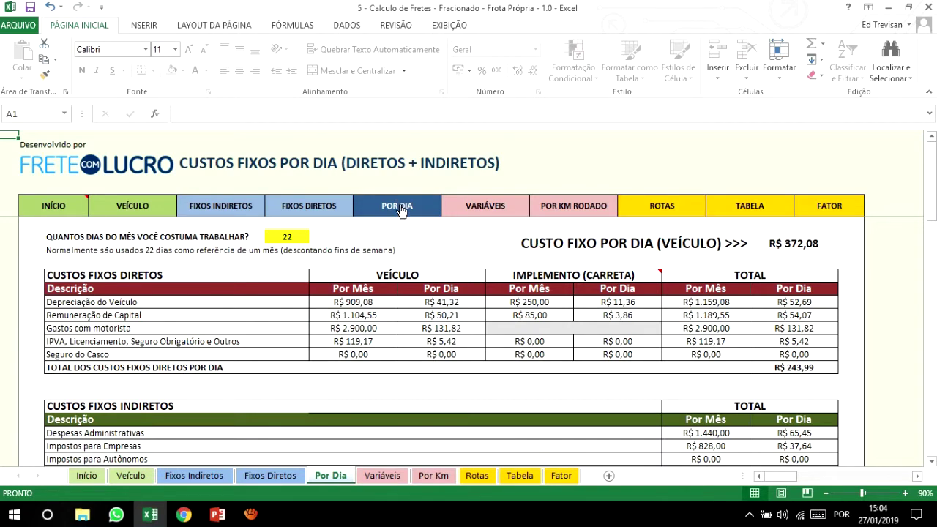
left_click(300, 236)
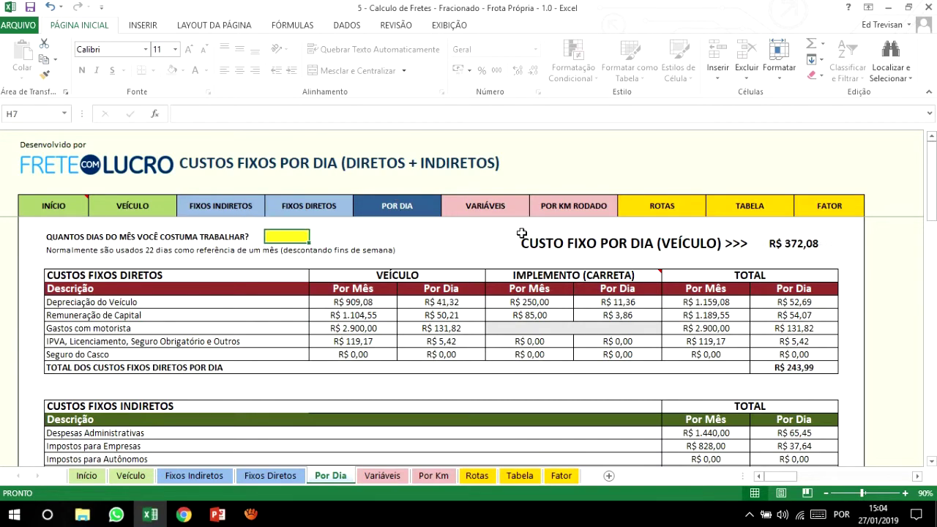
key("Return")
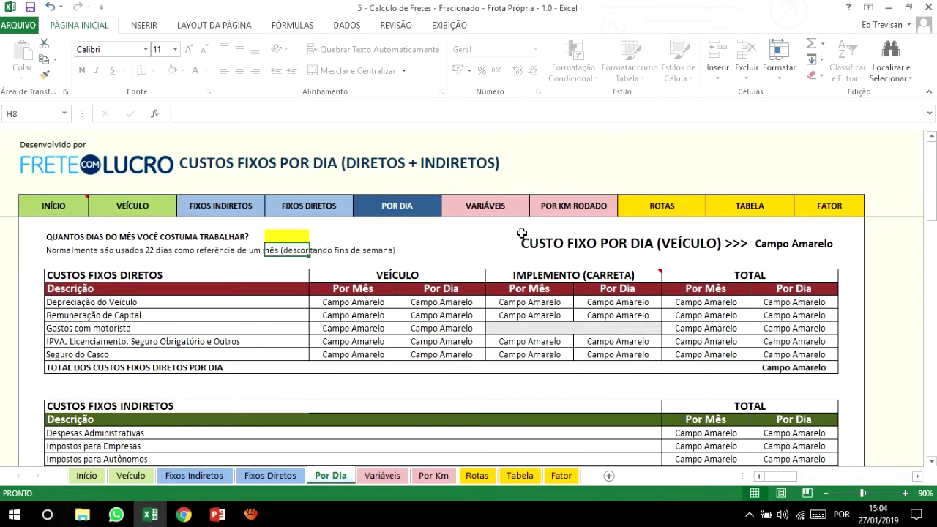
key("Up")
type("22")
key("Return")
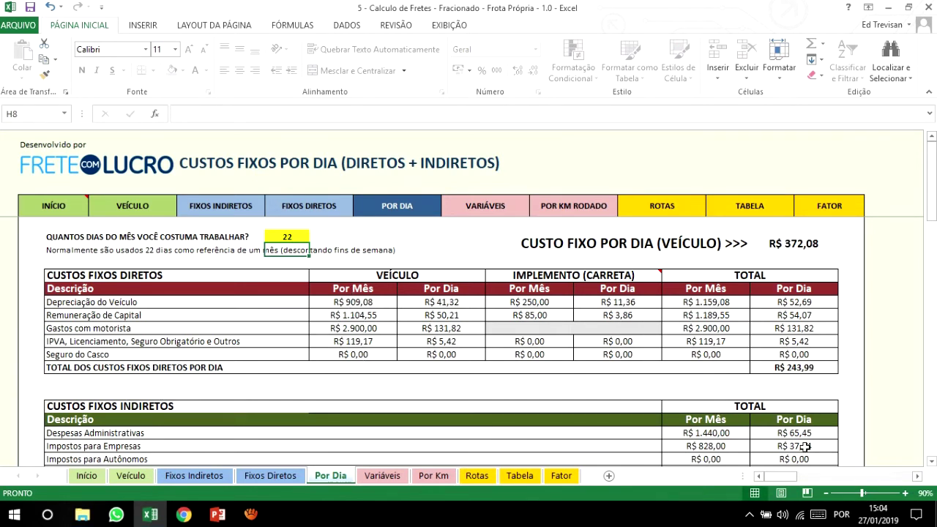
- Inspect the total direct fixed cost per day on the Por Dia sheet and check the vehicle data on the Veículo sheet
left_click(796, 365)
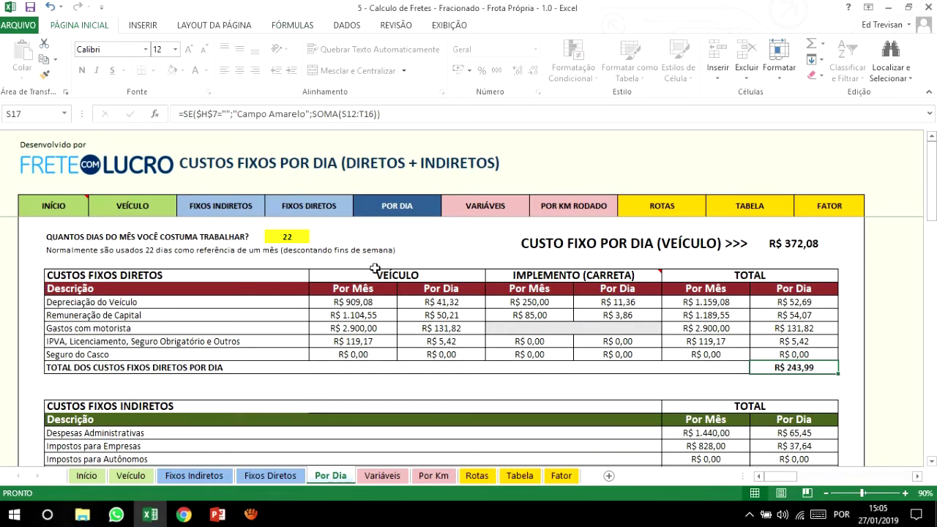
left_click(155, 207)
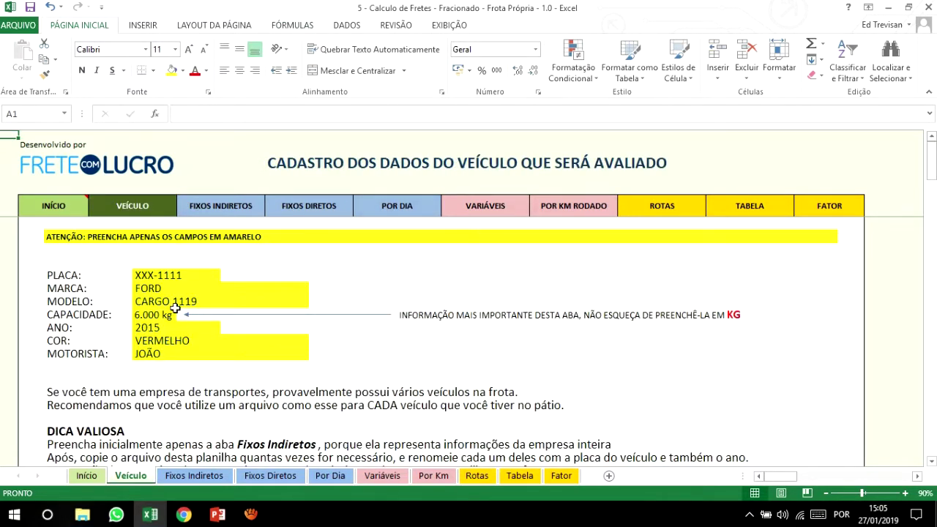
left_click(403, 209)
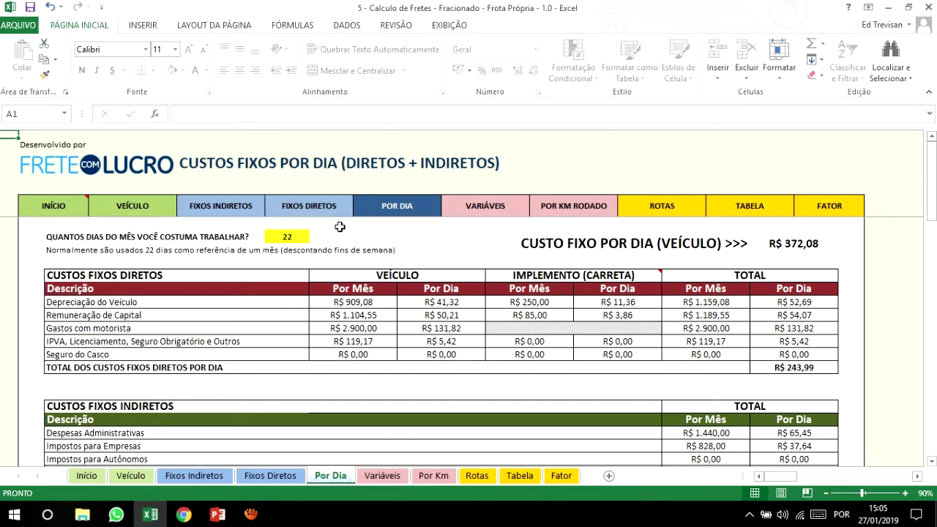
- Open the Variáveis sheet and examine its fuel, ARLA 32, tyre and vehicle maintenance sections
left_click(483, 206)
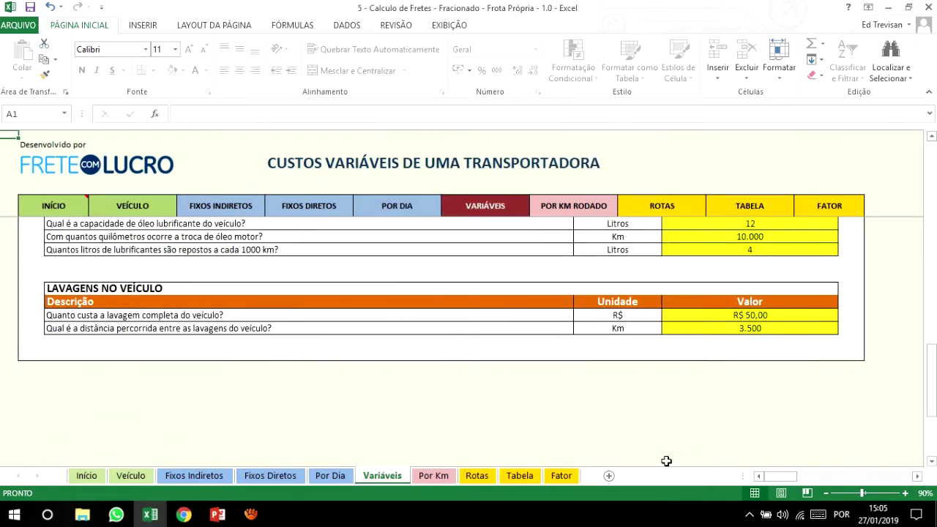
scroll(464, 332, "up", 10)
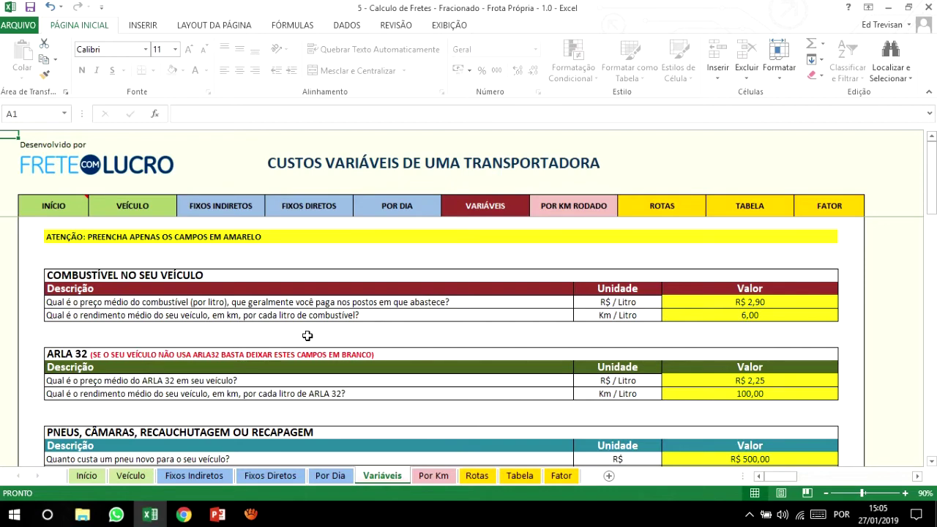
scroll(235, 390, "down", 5)
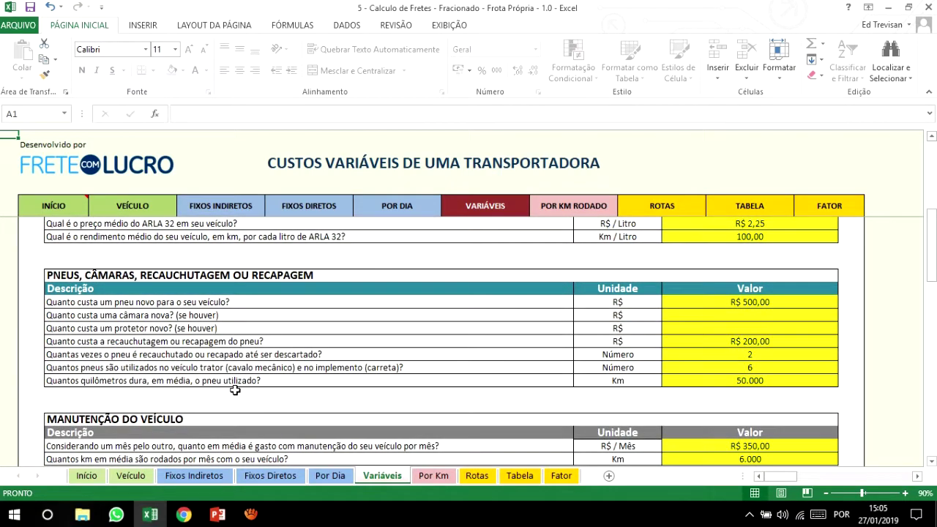
scroll(235, 391, "down", 1)
left_click(64, 402)
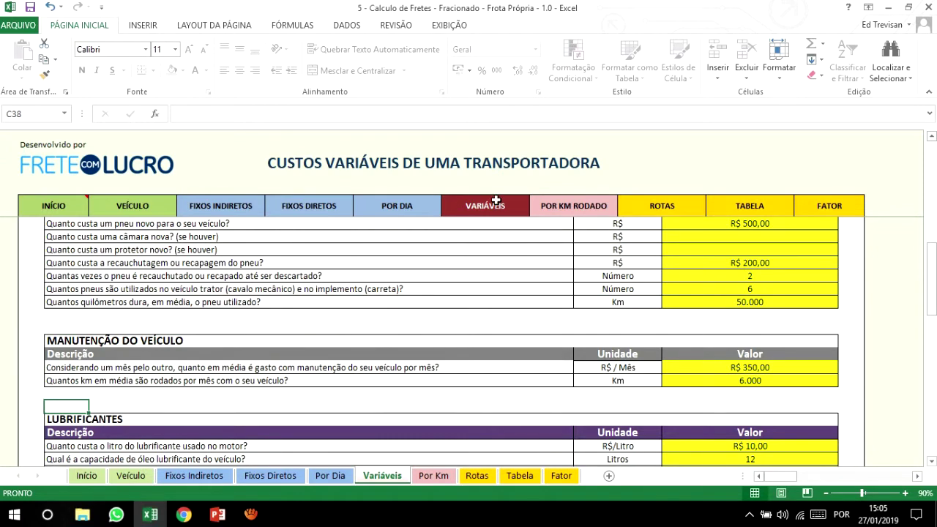
scroll(195, 377, "up", 6)
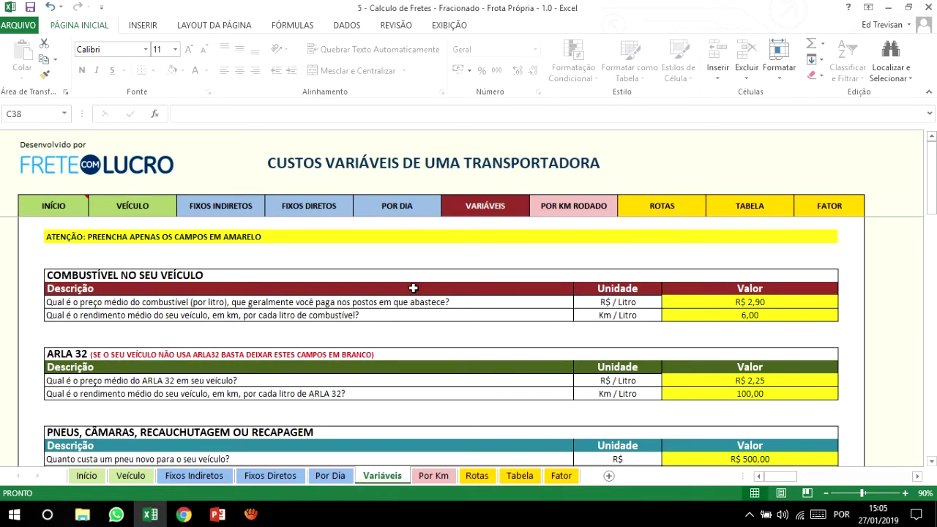
- Go through the Variáveis sheet's cost sections from ARLA 32 down to lubricants and vehicle washing
left_click(89, 354)
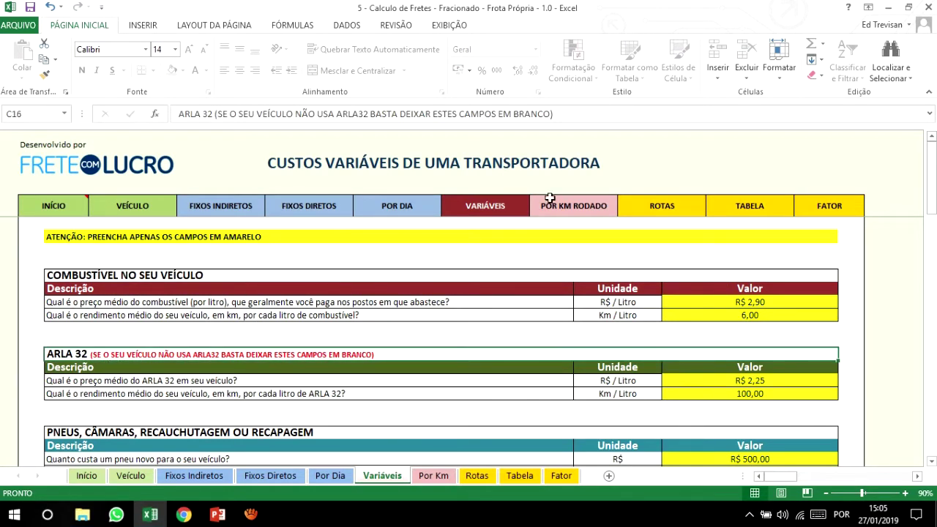
scroll(208, 407, "down", 2)
scroll(224, 367, "down", 6)
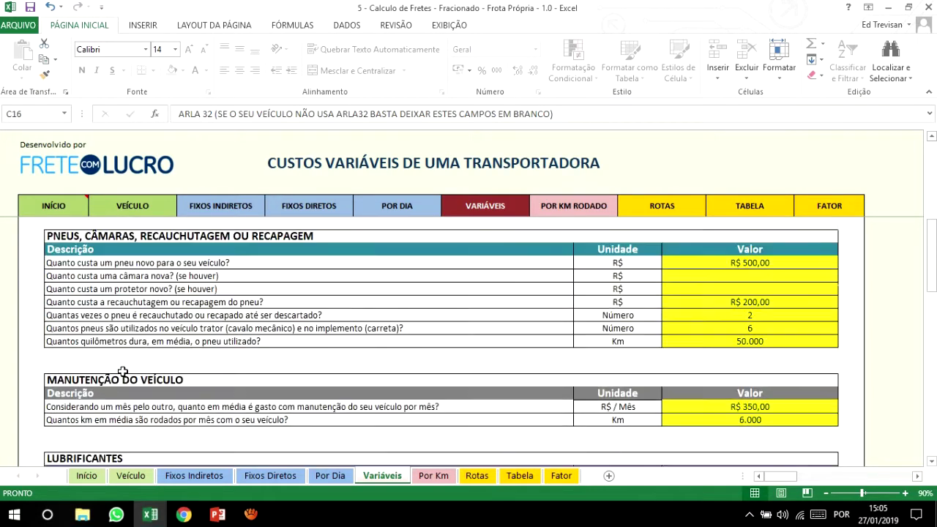
scroll(140, 368, "down", 1)
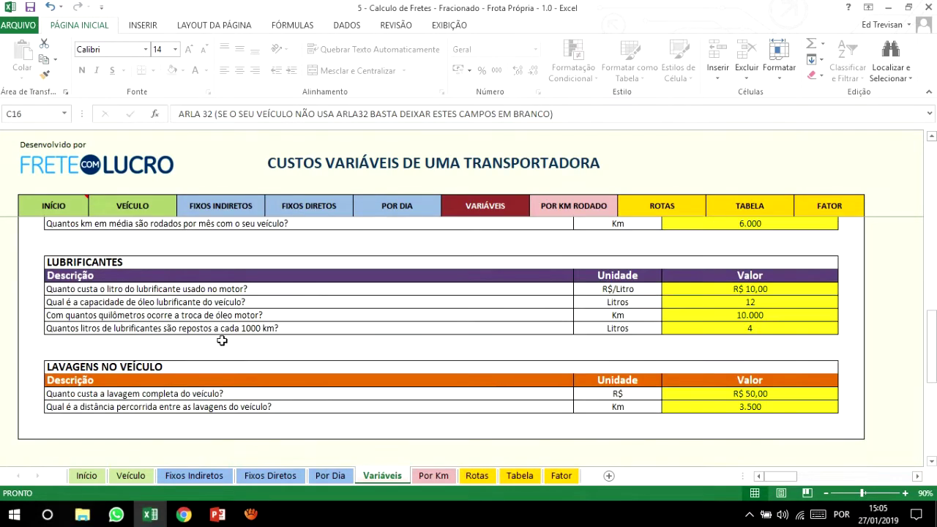
scroll(383, 314, "up", 8)
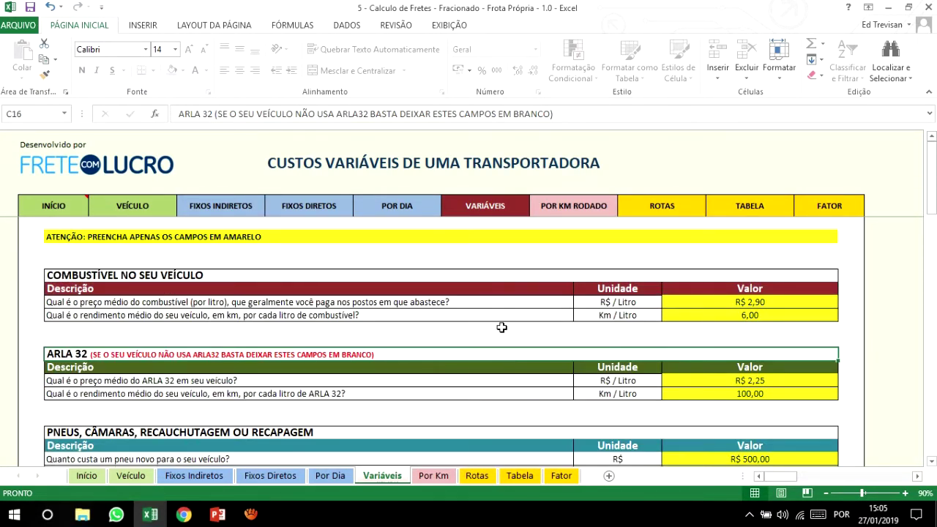
- Open the Por Km sheet and inspect the vehicle's total cost per kilometre driven
left_click(573, 205)
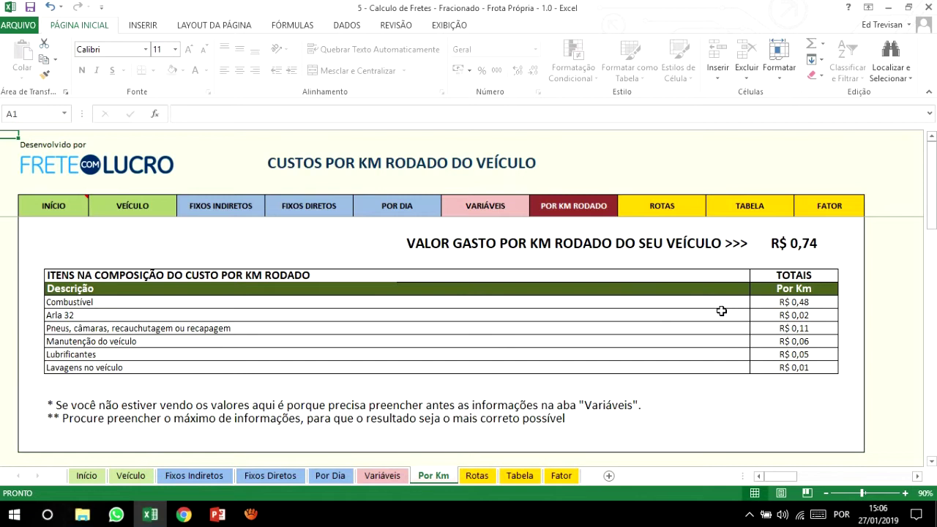
left_click(781, 249)
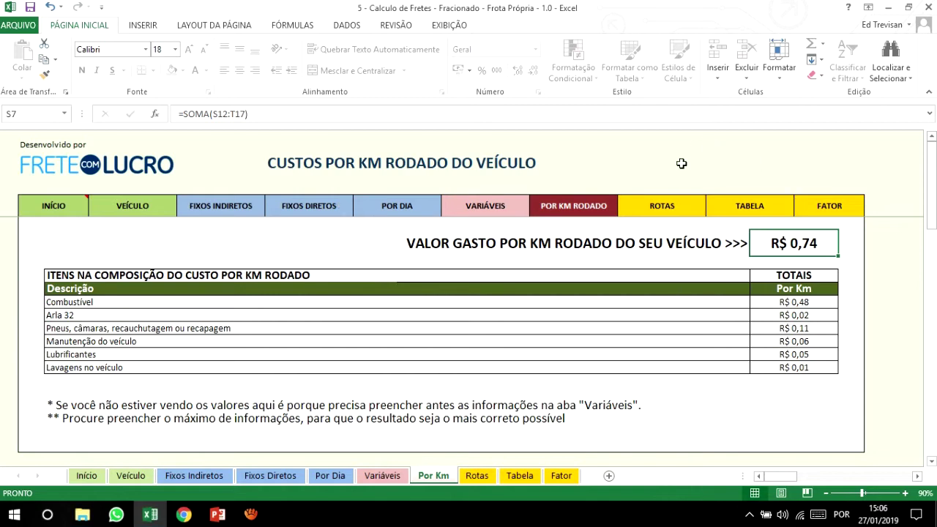
- Examine the route names, travel times in days and capacity percentages in the Rotas sheet's yellow input columns
left_click(662, 206)
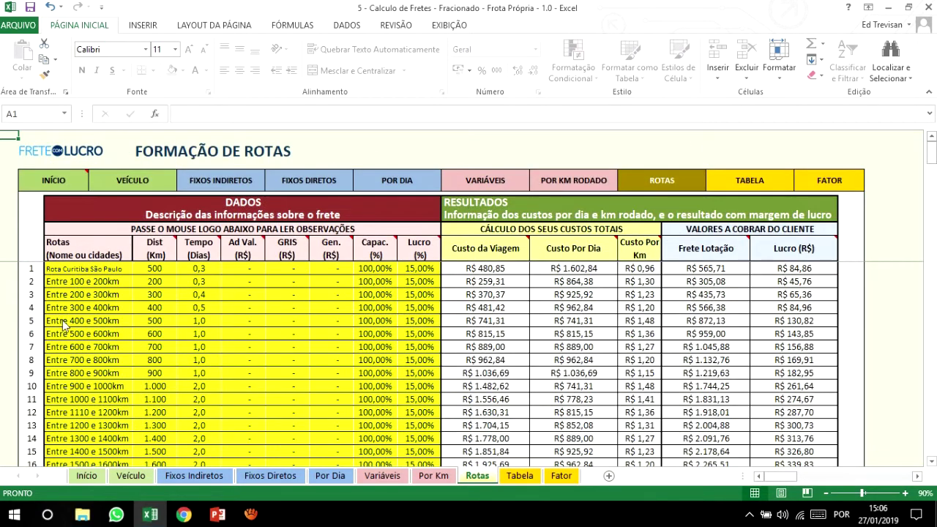
left_click(73, 281)
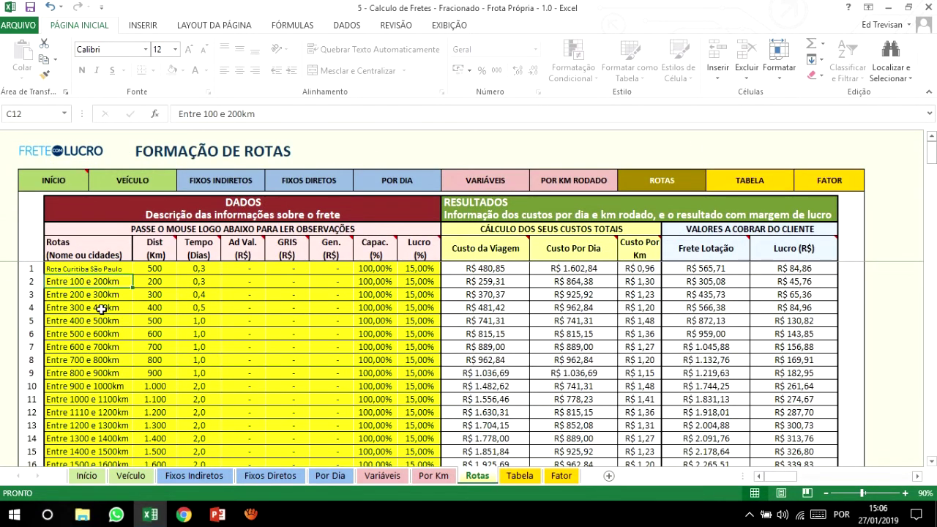
left_click(63, 270)
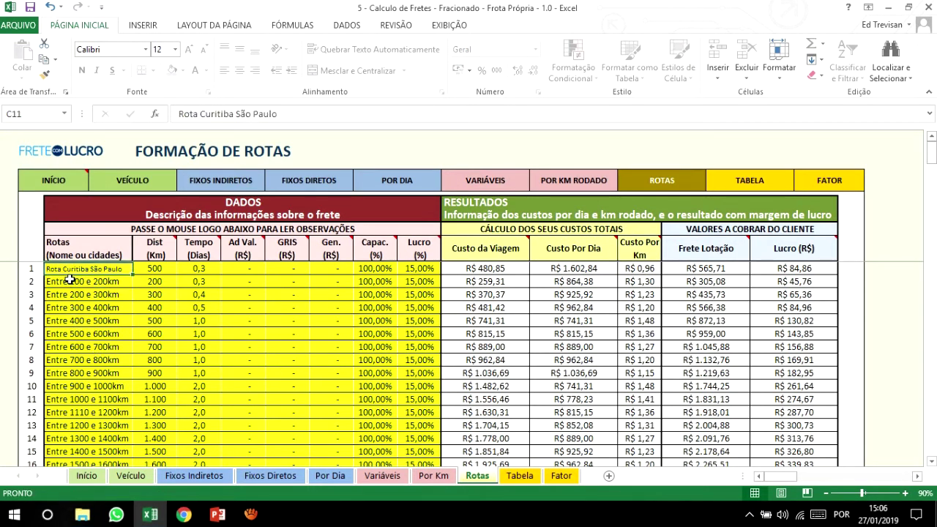
left_click(199, 281)
left_click(210, 367)
left_click(198, 308)
left_click(76, 288)
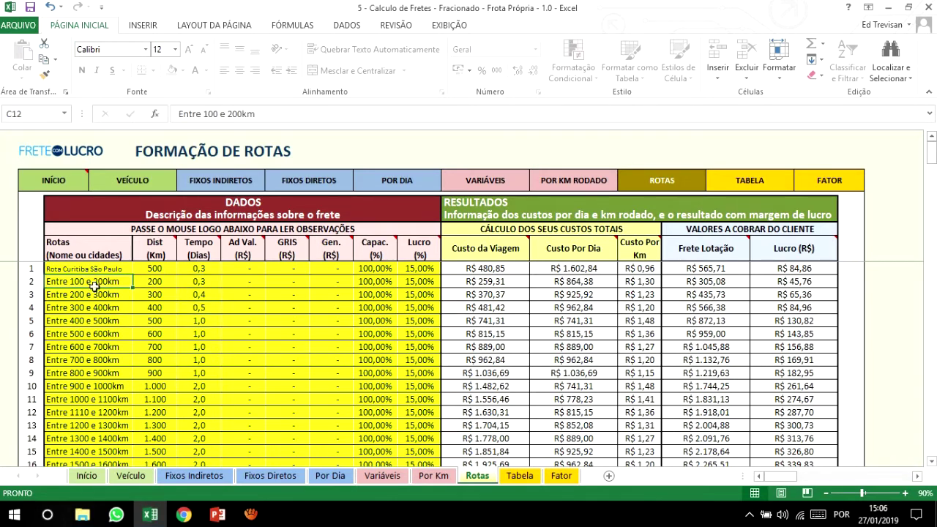
left_click(192, 282)
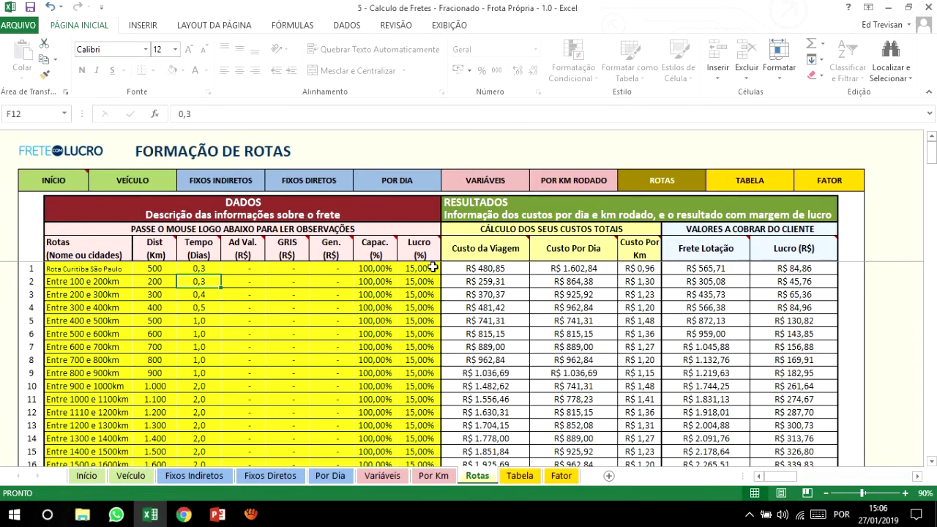
left_click(375, 283)
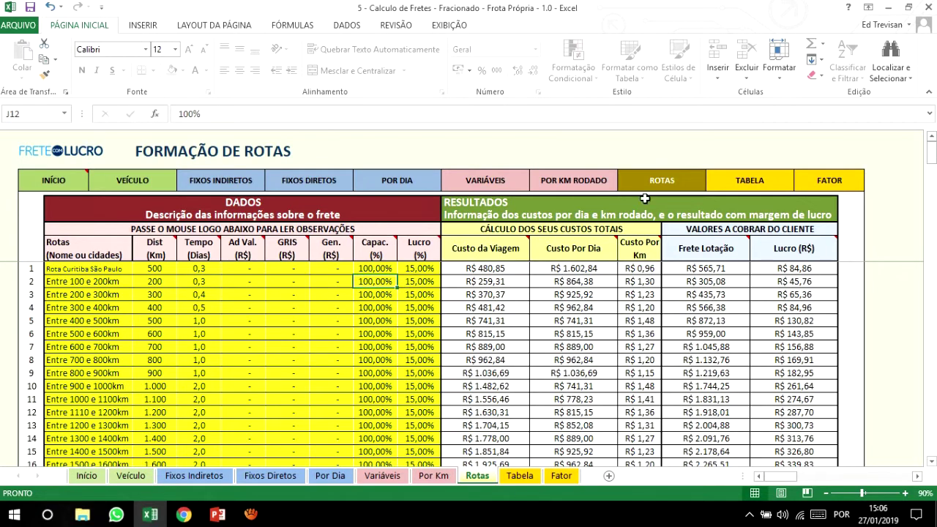
- Open the Tabela sheet and examine the fractional freight prices by distance and weight range
left_click(748, 189)
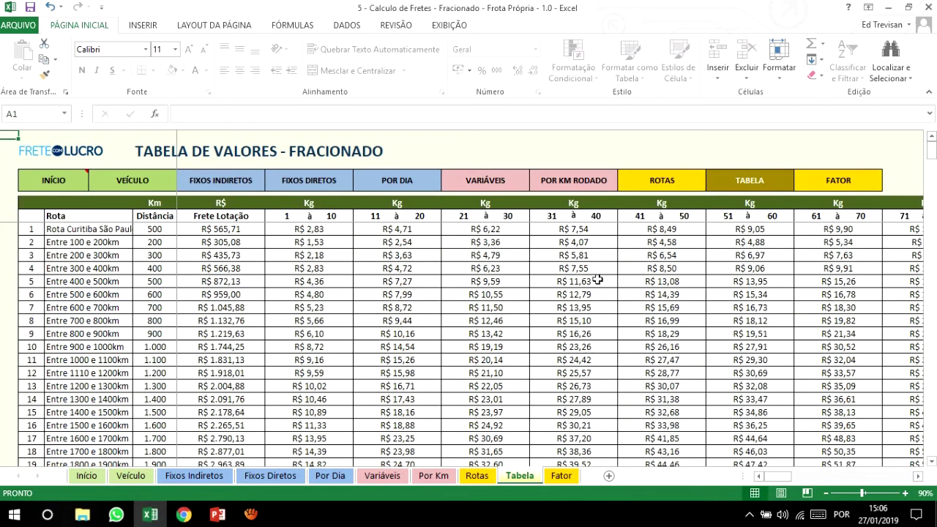
left_click(347, 305)
left_click(476, 319)
left_click(464, 399)
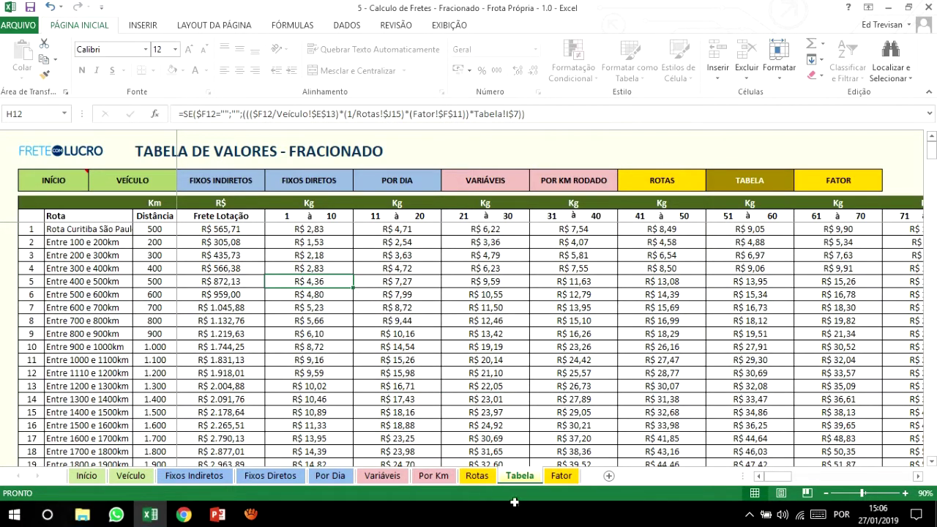
- Return to the Rotas sheet and inspect the capacity percentage of the 300 to 400 km route
left_click(476, 475)
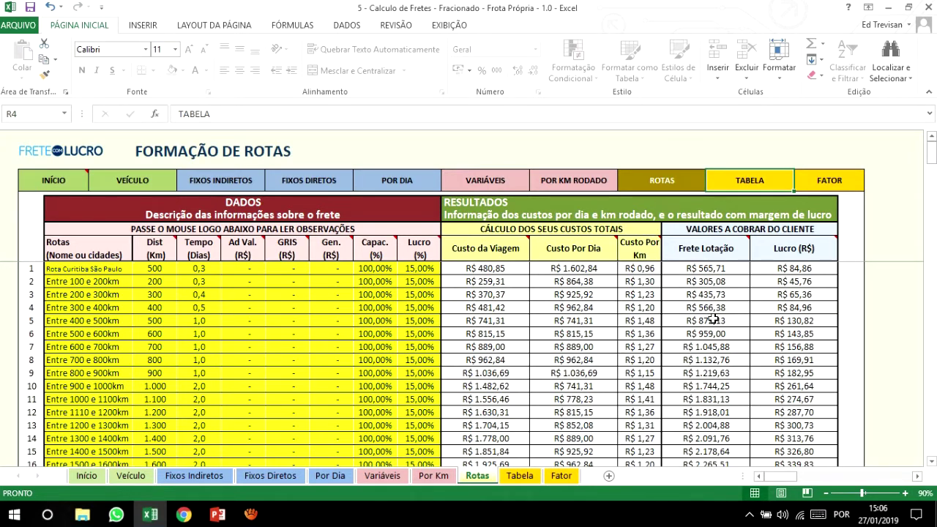
left_click(386, 308)
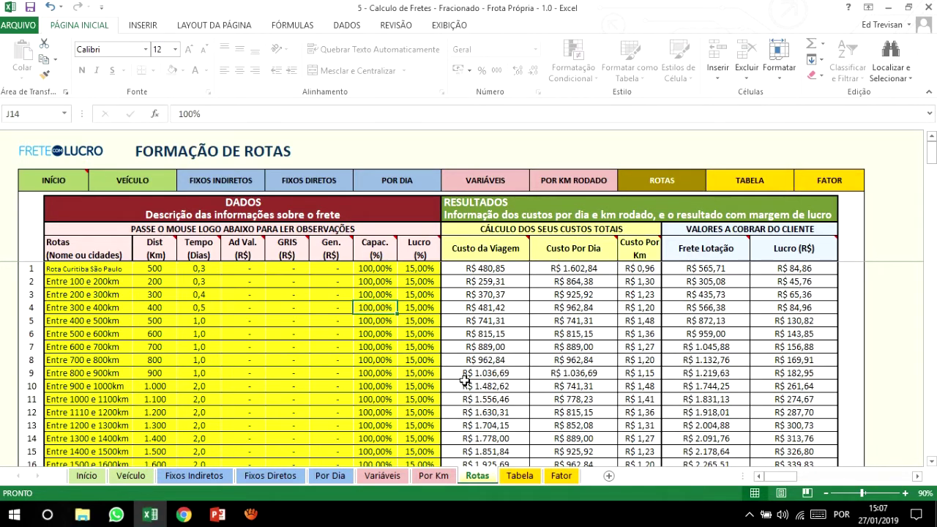
- Set the distance of the Rota Curitiba São Paulo route to 1.000 km in the Rotas sheet
left_click(65, 271)
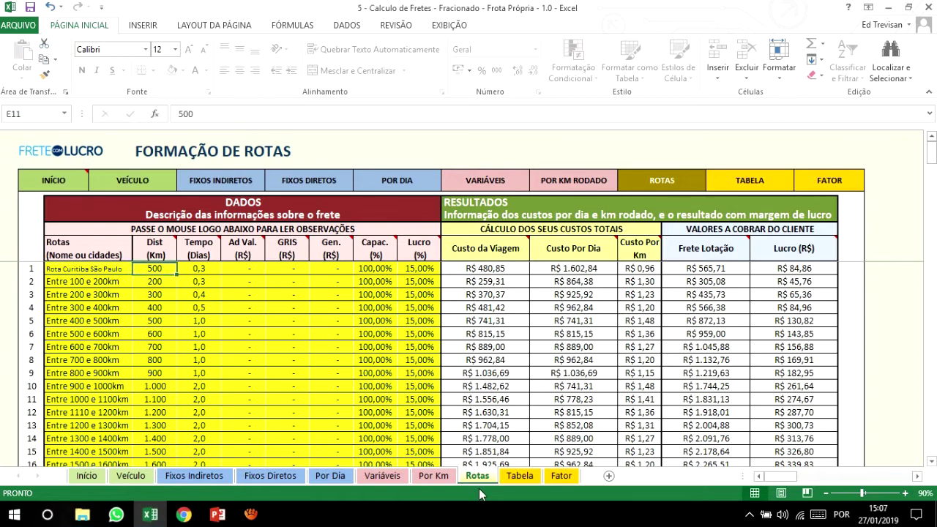
key("Tab")
type("1.000")
key("Return")
key("Up")
key("Right")
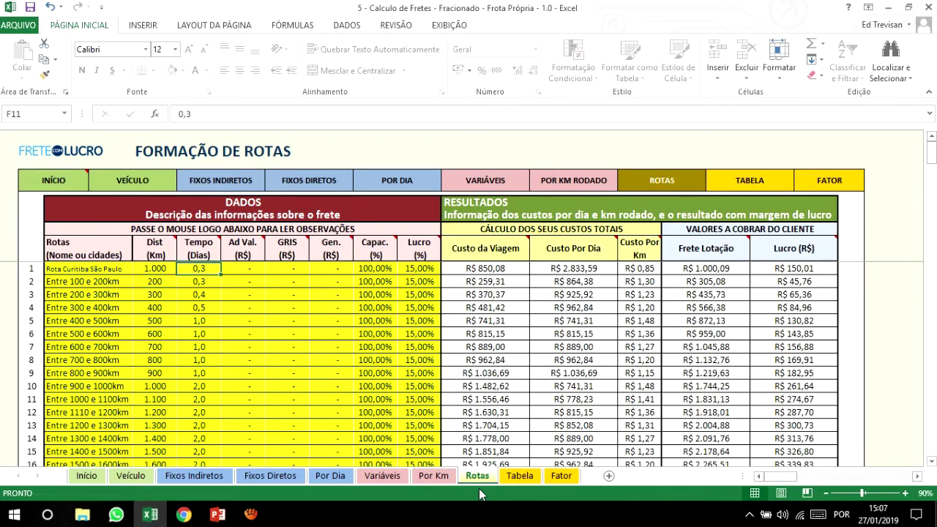
- Set the travel time of the Rota Curitiba São Paulo route to 2 days
key("Right")
key("Right")
key("Right")
key("Right")
key("Right")
key("Right")
key("Right")
key("Left")
key("Left")
key("Left")
key("Left")
key("Left")
key("Left")
key("Left")
key("Left")
key("Left")
key("Left")
key("Left")
key("Right")
key("Right")
key("Right")
type("2")
key("Return")
- Examine the Rota Curitiba São Paulo row across its input columns through to the cost per day
key("Up")
key("Up")
key("Left")
key("Left")
key("Down")
key("Left")
key("Left")
key("Right")
key("Right")
key("Right")
key("Right")
key("Right")
key("Right")
key("Right")
key("Right")
key("Right")
key("Right")
key("Right")
key("Right")
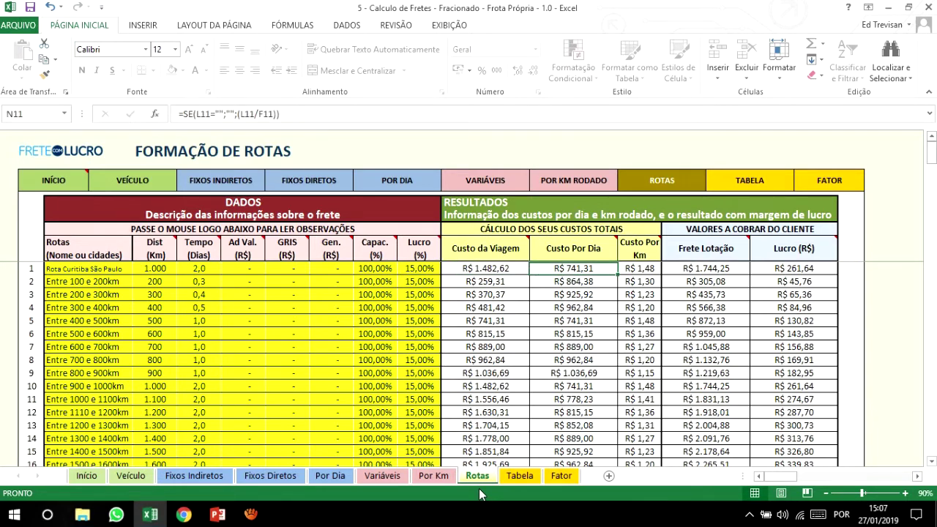
- Inspect the vehicle's load capacity in the Veículo sheet and return to the Rotas sheet
left_click(129, 477)
left_click(159, 320)
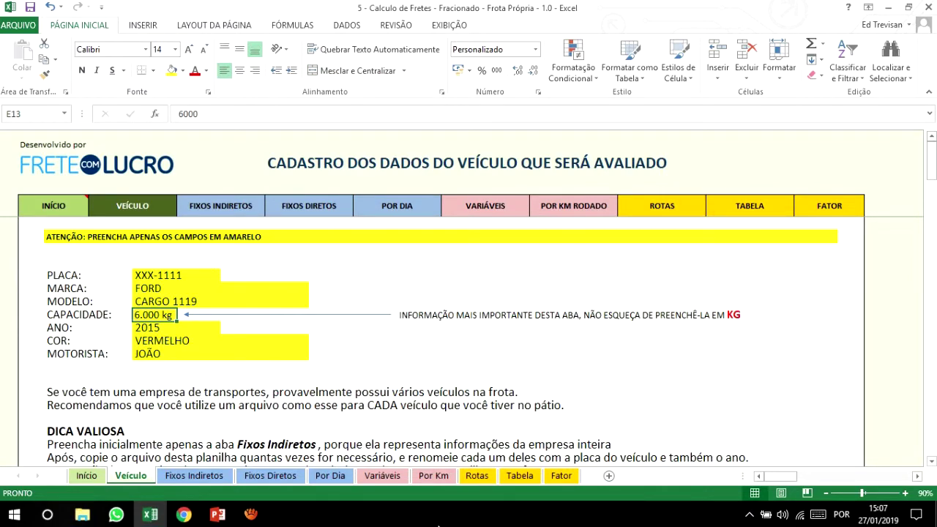
left_click(477, 476)
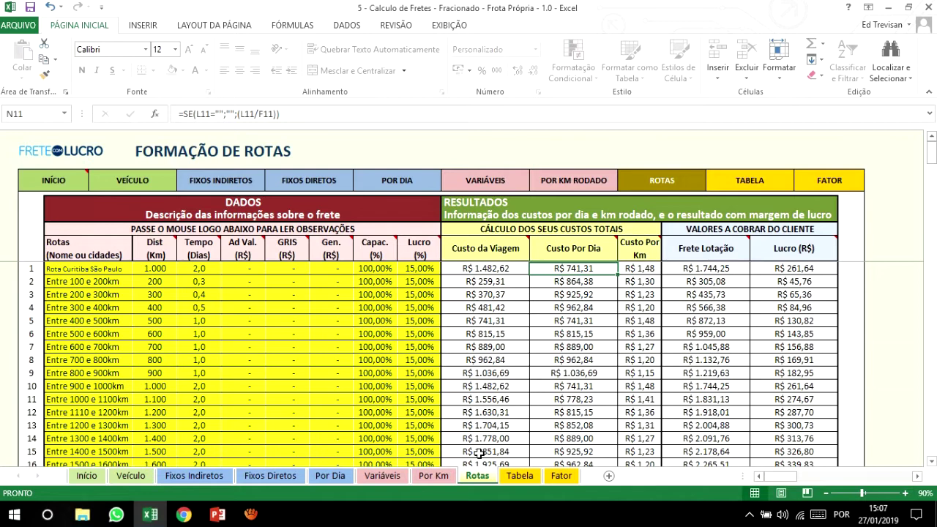
- Try a capacity of 70% for the Rota Curitiba São Paulo route
key("Left")
key("Left")
key("Left")
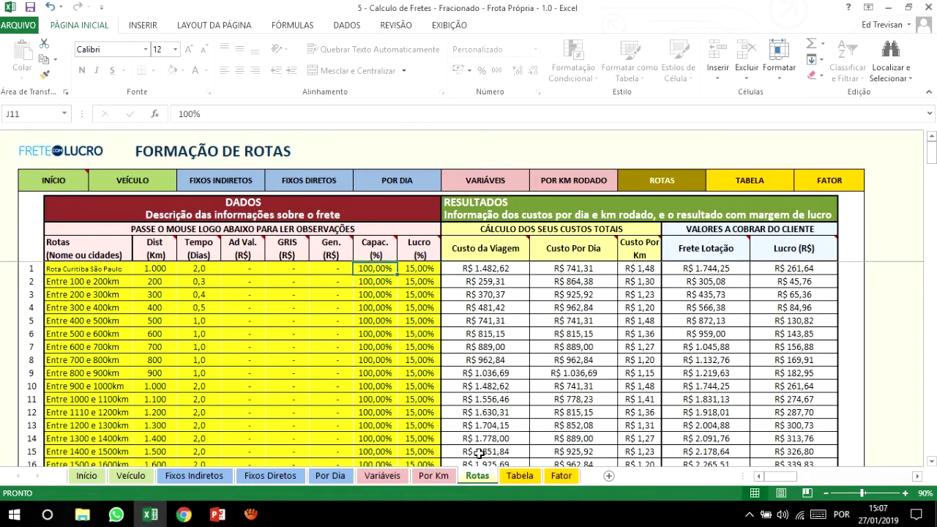
type("70")
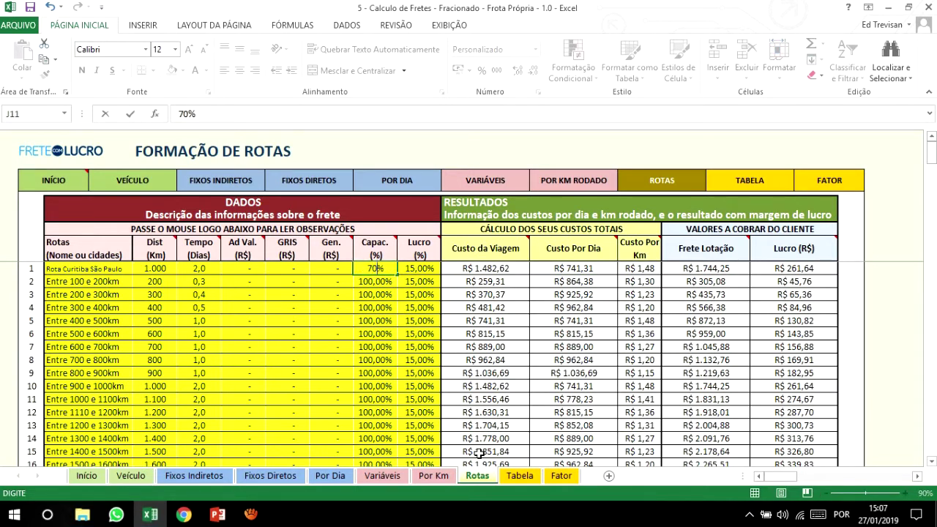
key("Return")
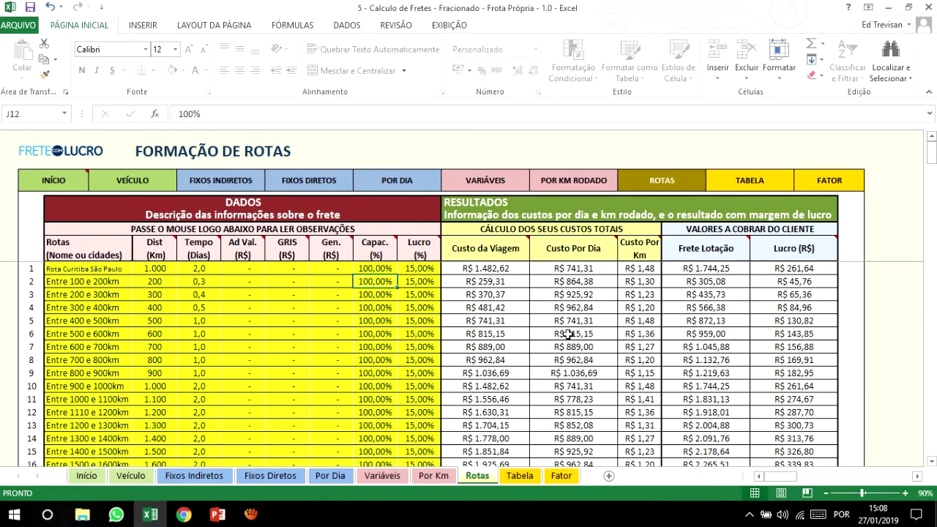
- Select the first route's capacity percentage in the Rotas sheet and inspect that route's prices by weight in the Tabela sheet
left_click_drag(377, 272, 377, 272)
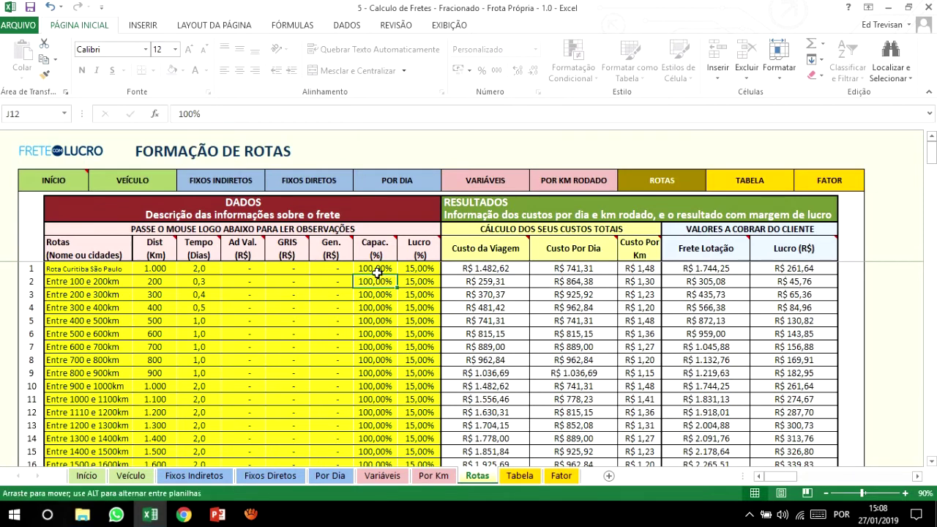
left_click(369, 268)
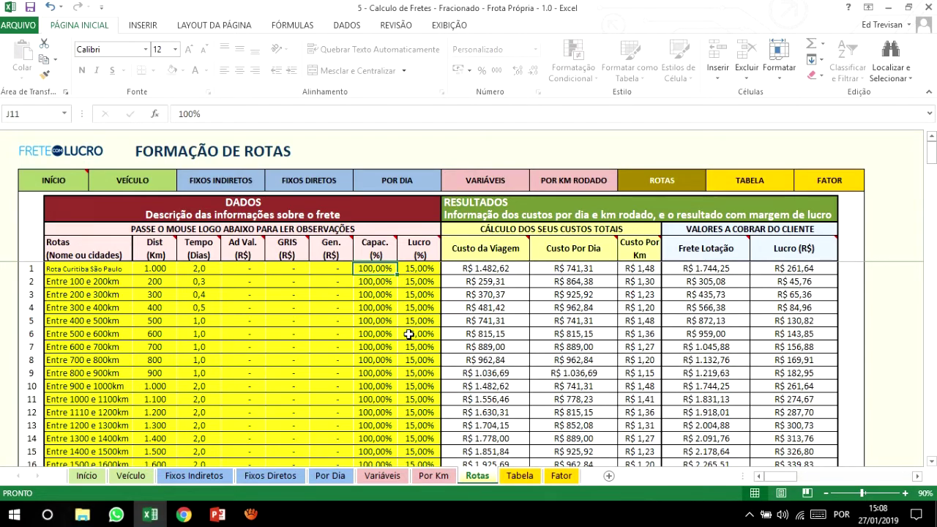
left_click(519, 476)
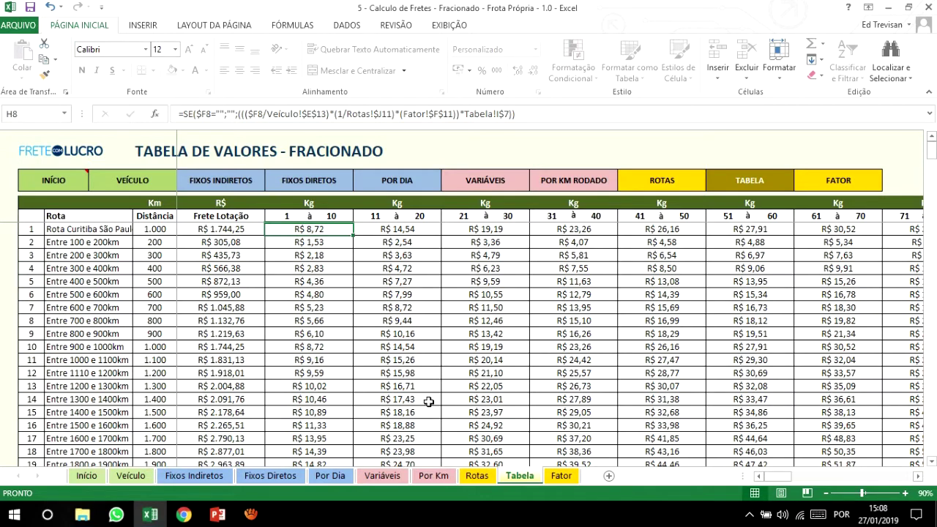
- Set the Rota Curitiba São Paulo route's capacity to 70% in the Rotas sheet and check its prices in the Tabela sheet
left_click(480, 476)
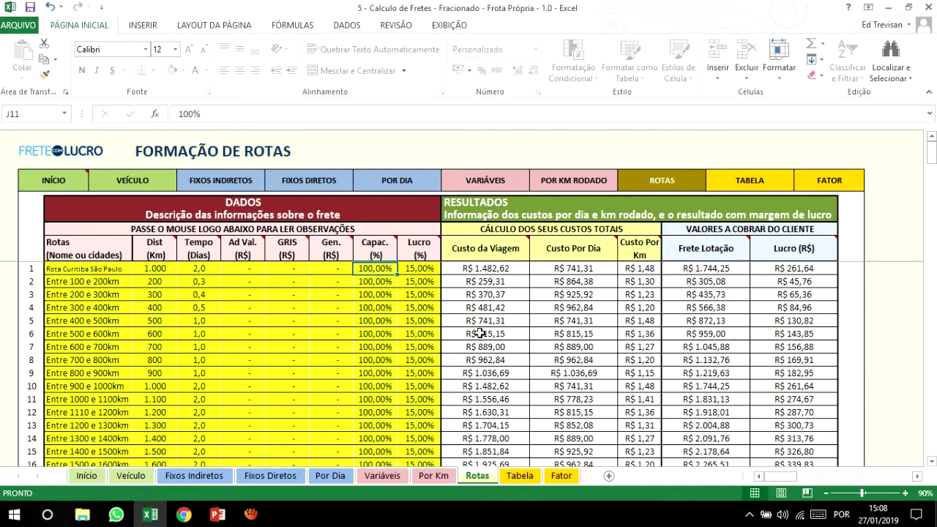
type("70")
key("Return")
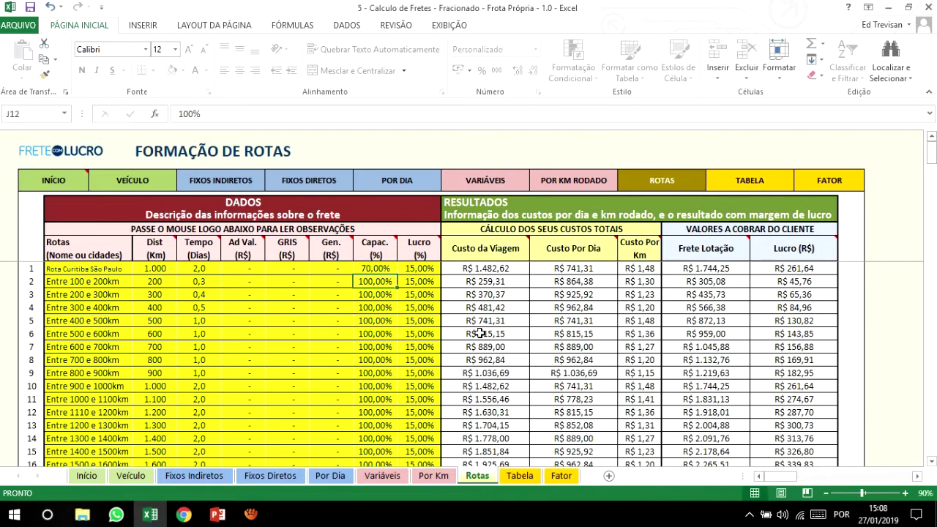
left_click(522, 476)
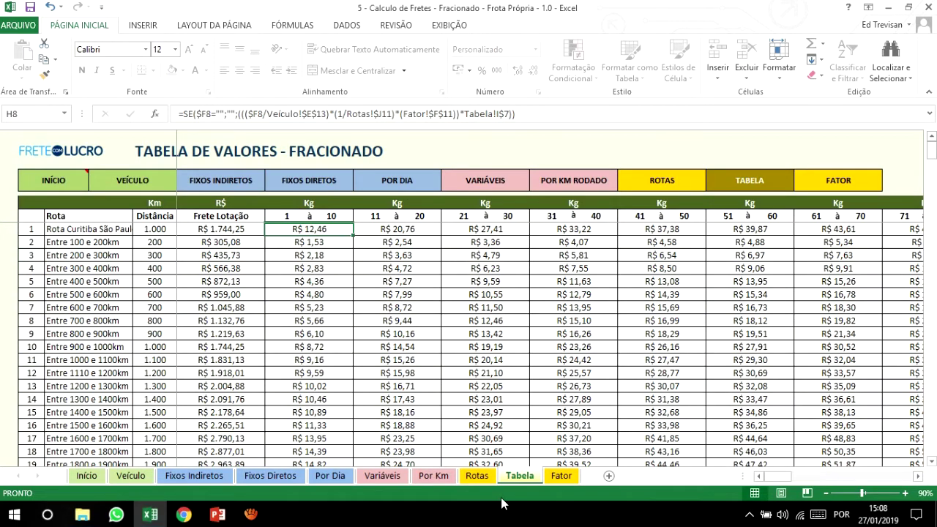
- Return to the Rotas sheet and inspect the first route's capacity and the profit percentages of the first and third routes
left_click(482, 477)
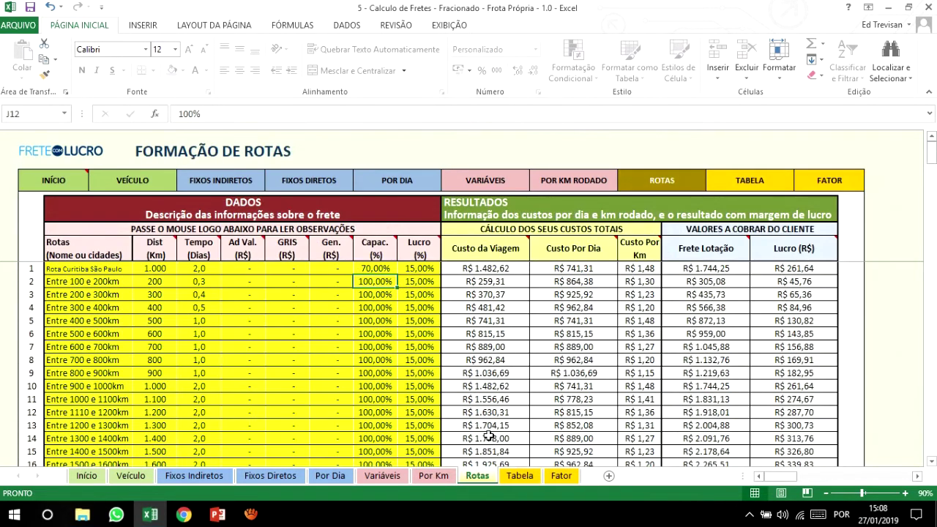
left_click(379, 270)
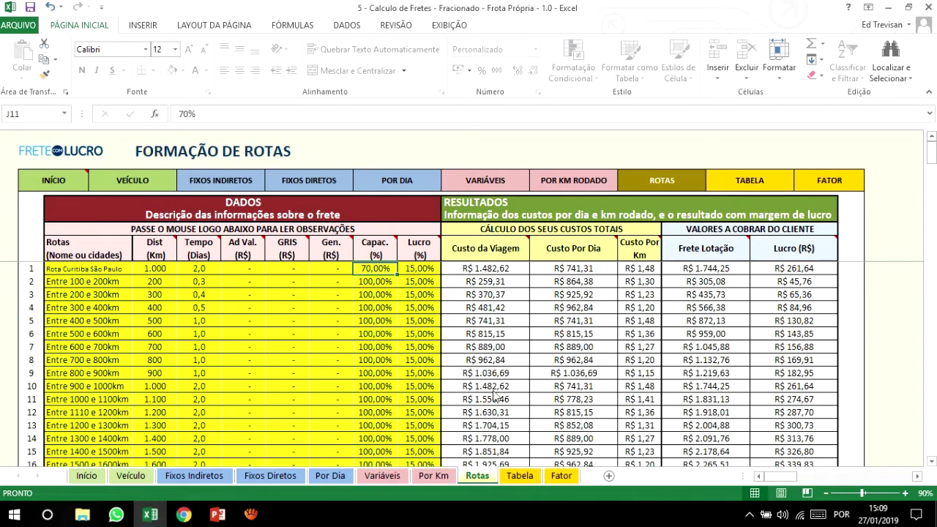
left_click(424, 268)
left_click(423, 294)
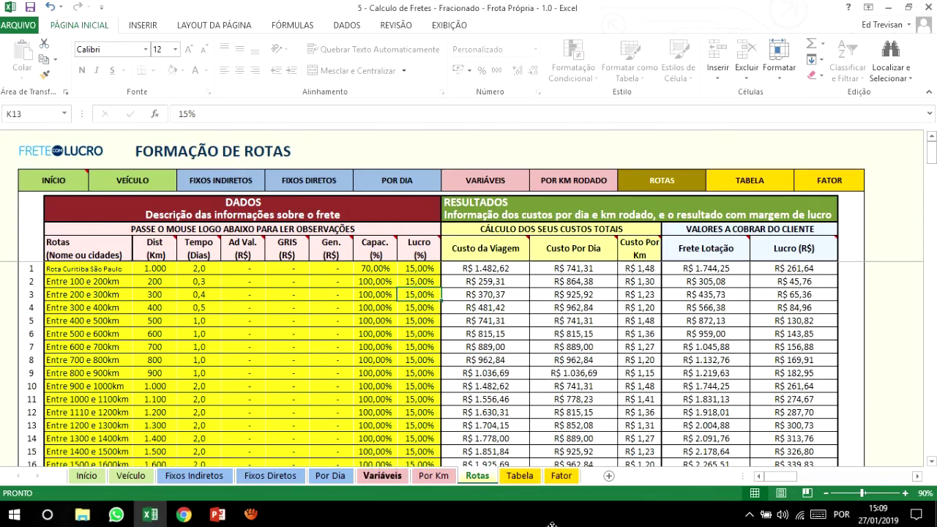
- Go through the Tabela sheet to the Fator sheet and examine the multipliers for loads up to 10 kg and above 200 kg
left_click(519, 476)
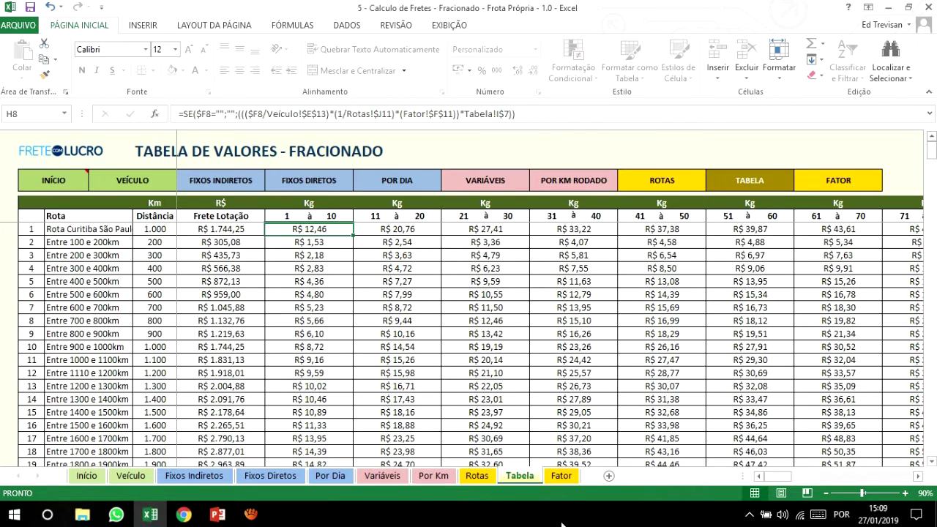
left_click(562, 476)
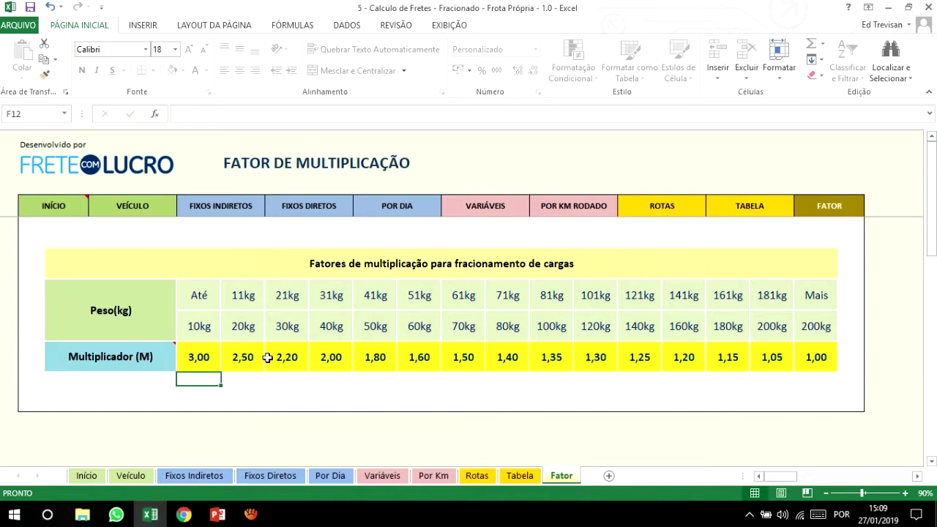
left_click(200, 357)
left_click(189, 330)
left_click(820, 325)
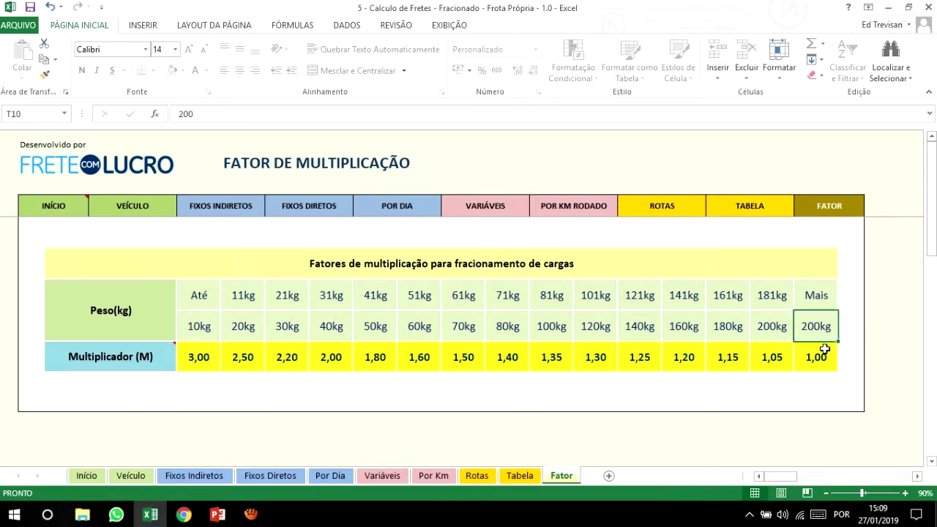
left_click(810, 368)
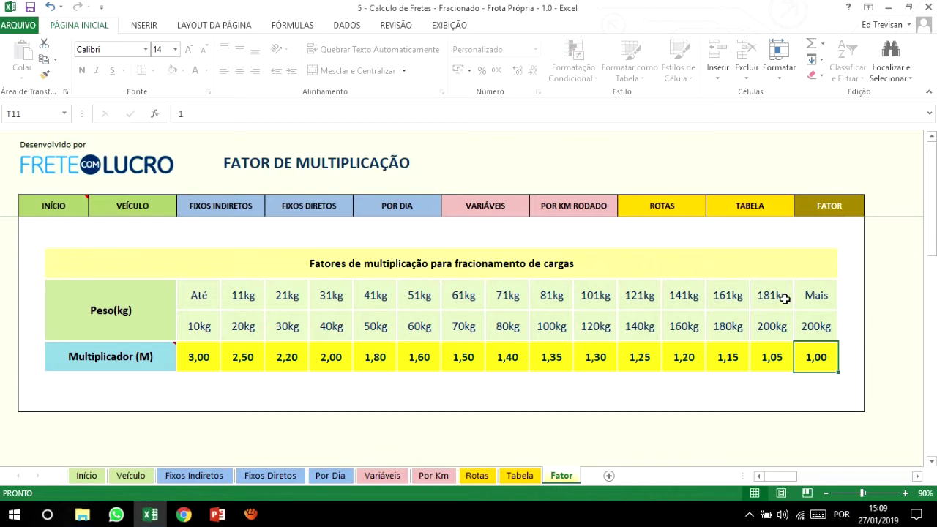
left_click(200, 353)
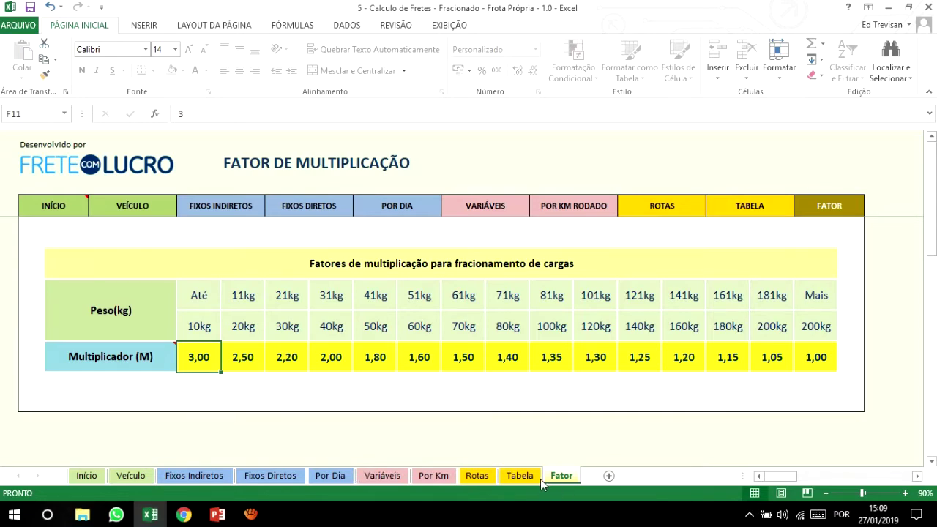
- Try a multiplier of 1 for loads up to 10 kg in the Fator sheet, comparing the Tabela prices before and after
left_click(520, 476)
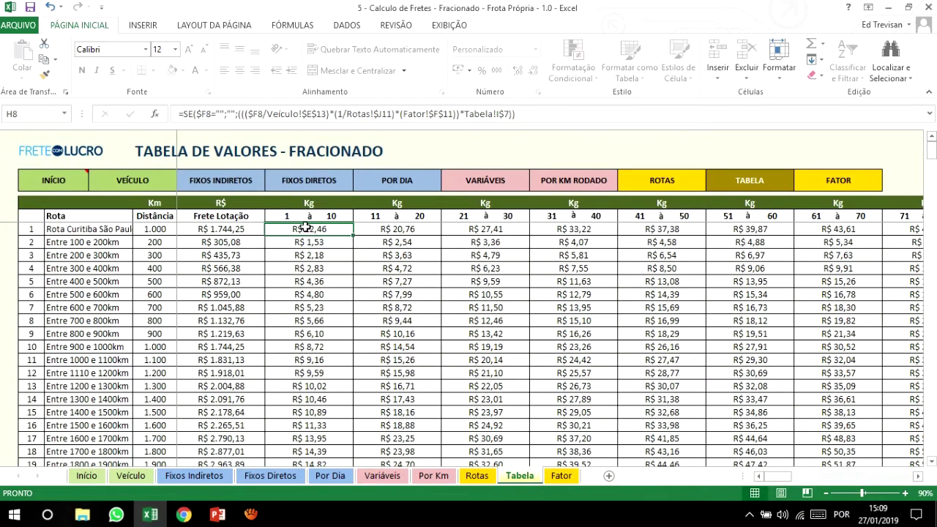
left_click(562, 476)
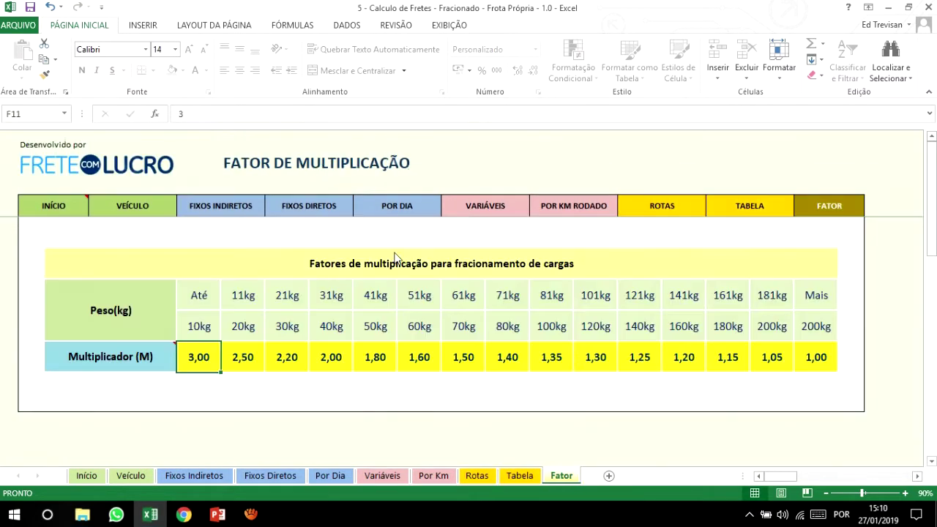
type("1")
key("Return")
key("Down")
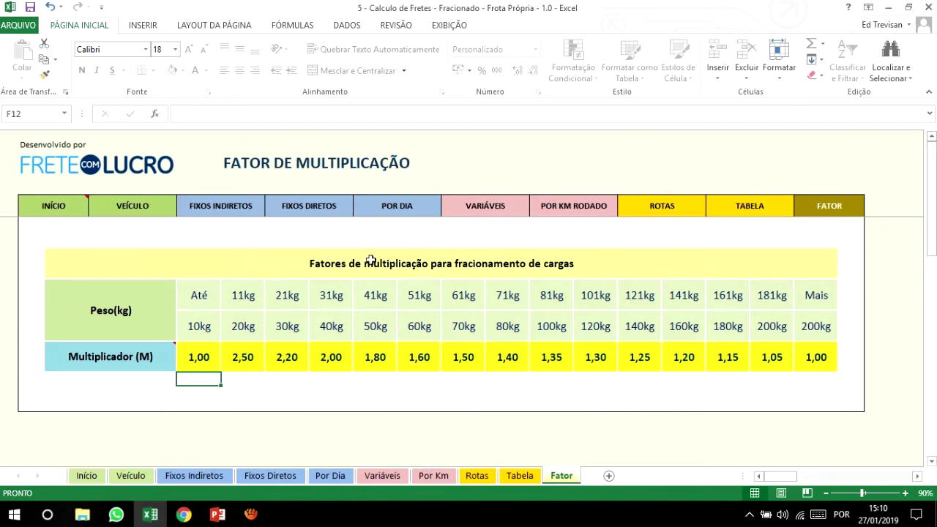
left_click(520, 476)
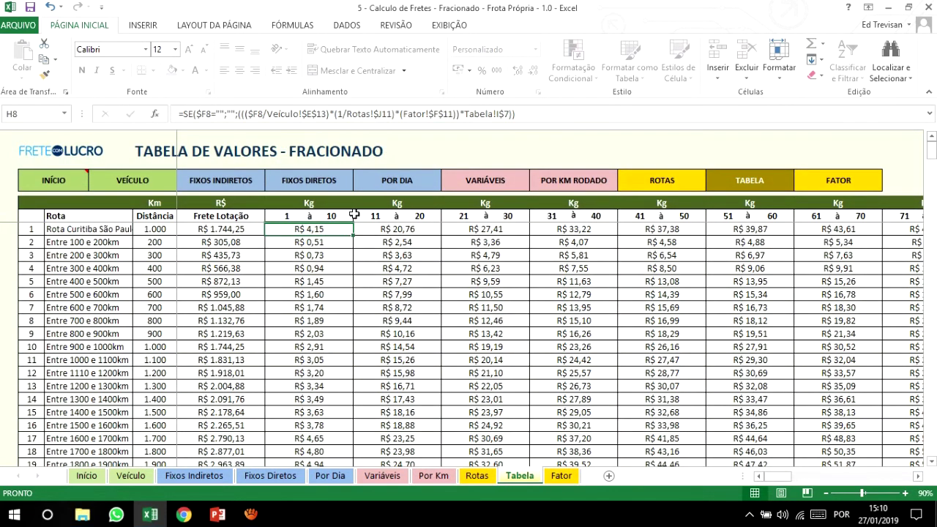
- Set the multiplier for loads up to 10 kg back to 3 and check the Tabela prices
left_click(561, 476)
key("Up")
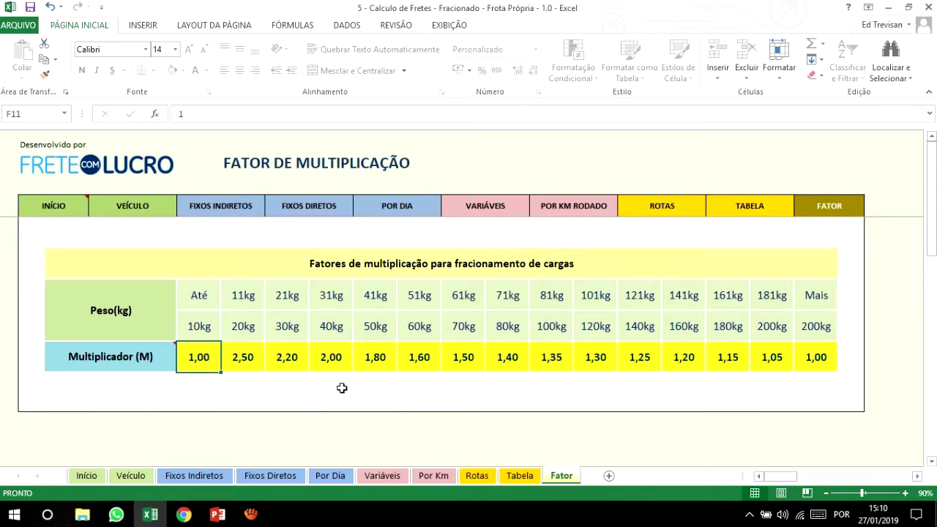
type("3")
key("Return")
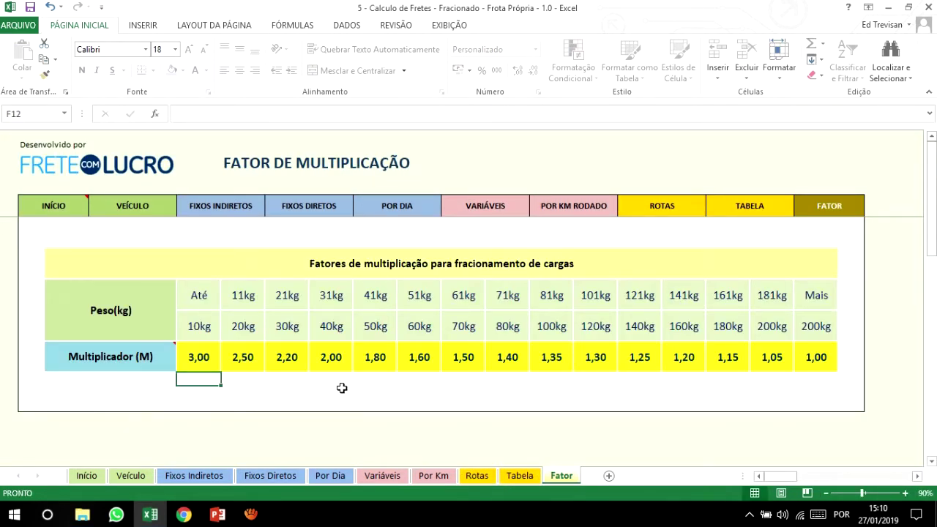
left_click(520, 476)
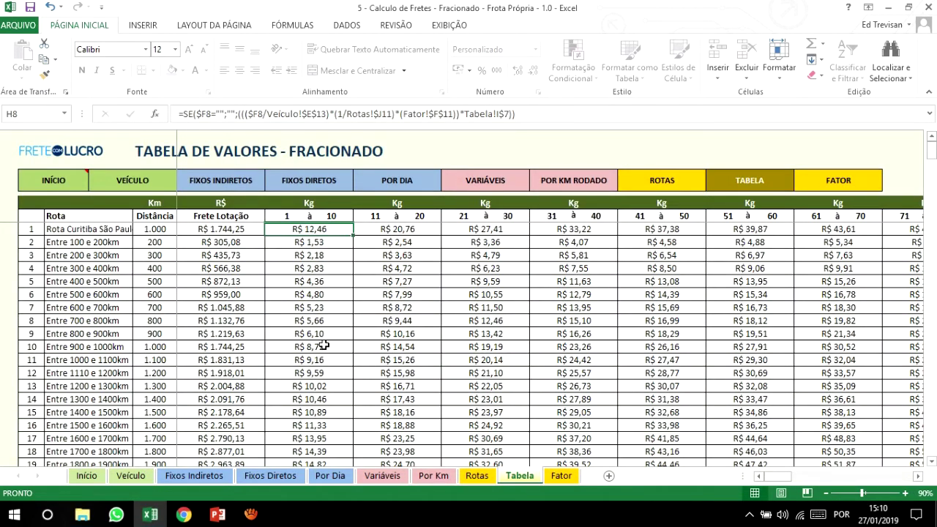
- Try multipliers of 2 and 4 for loads up to 10 kg in the Fator sheet, and restore the value to 3
left_click(570, 477)
type("2")
key("Return")
key("Up")
type("4")
key("Return")
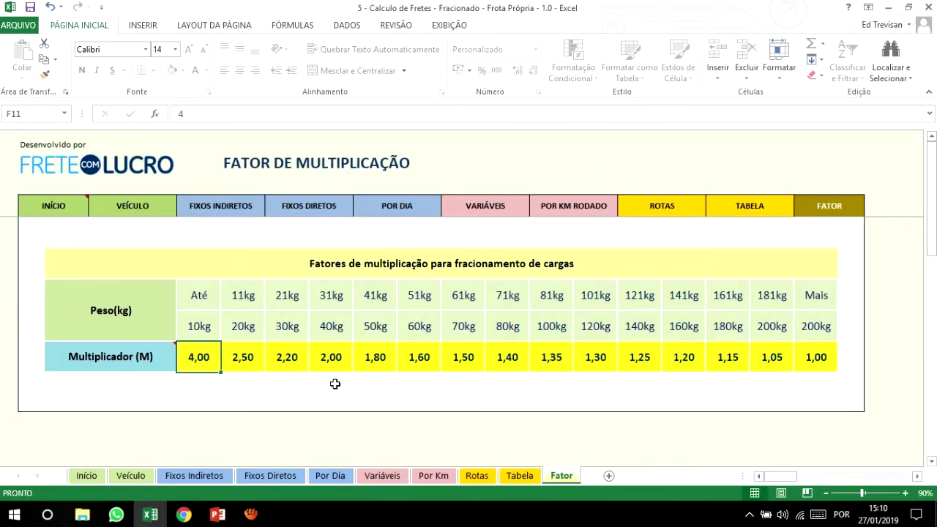
type("3")
key("Return")
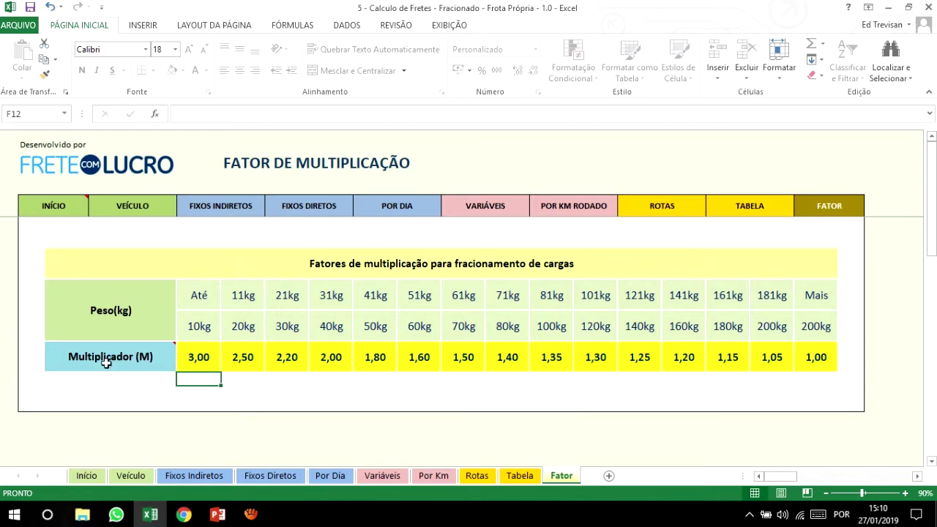
- Review the input data in the Rotas, Variáveis and Fixos Diretos sheets
left_click(477, 476)
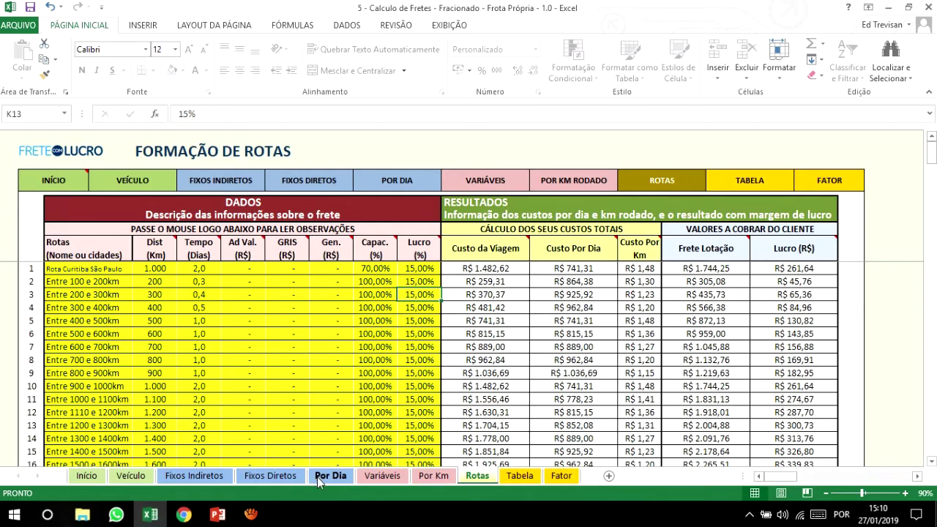
left_click(382, 476)
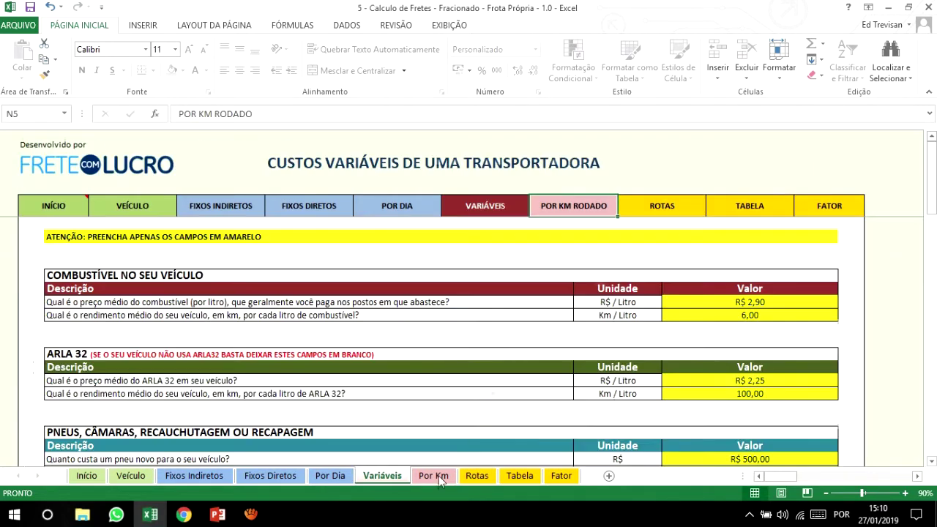
left_click(275, 476)
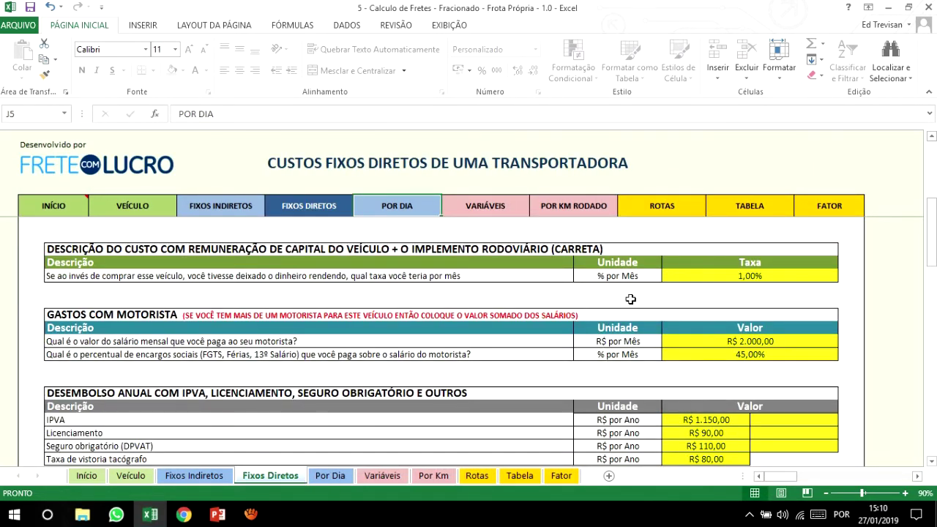
- Inspect the Tabela prices and return to the Rotas sheet to look at the 100 to 200 km route's profit percentage
left_click(517, 478)
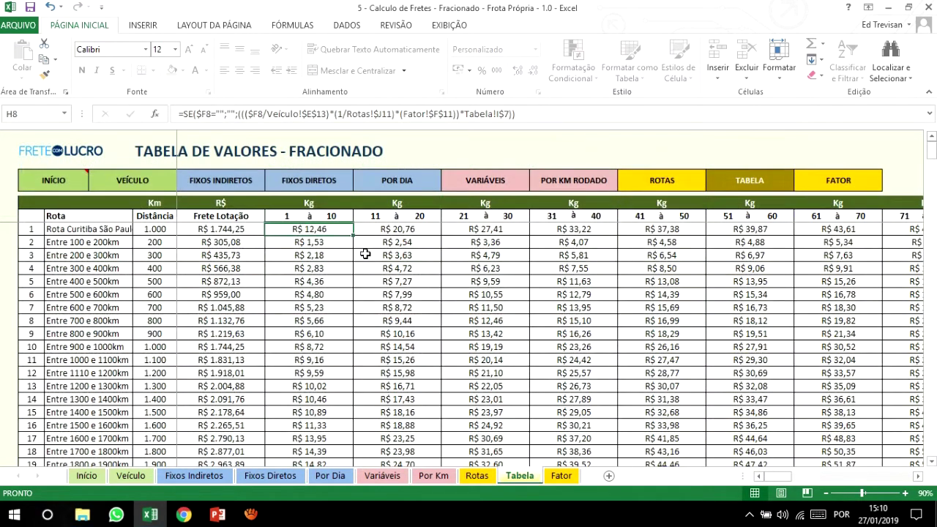
left_click(477, 476)
left_click(422, 283)
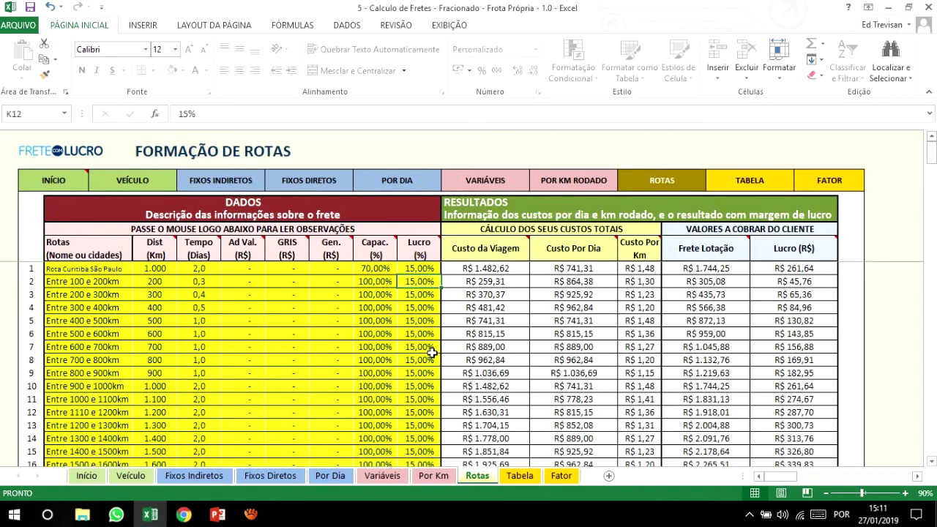